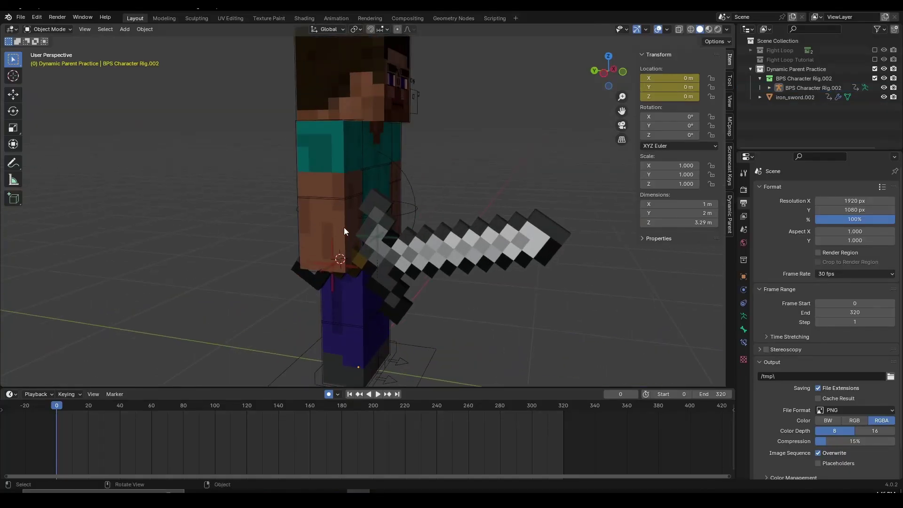
Parent the iron sword to the character's right lower arm bone using the Bone option.
left_click(344, 228)
scroll(456, 283, "up", 2)
left_click(455, 284)
left_click(266, 221, "shift")
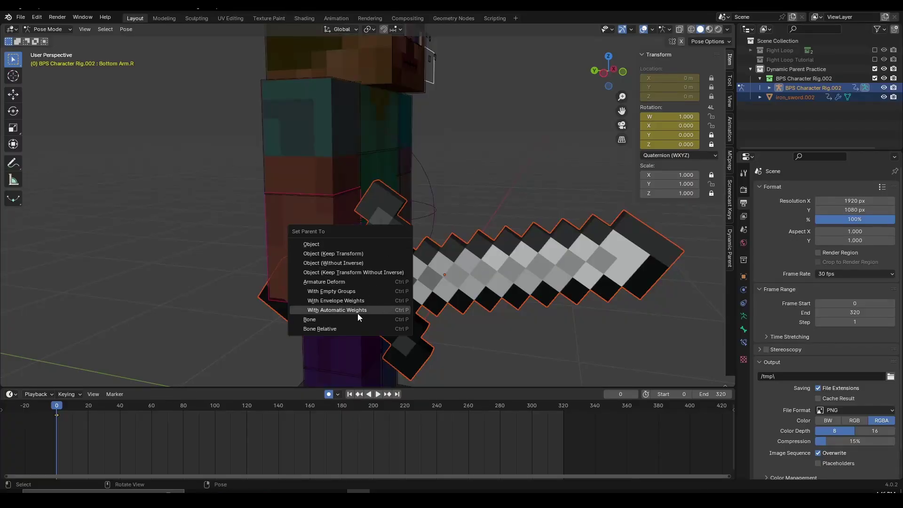
left_click(357, 320)
key("ctrl+Tab")
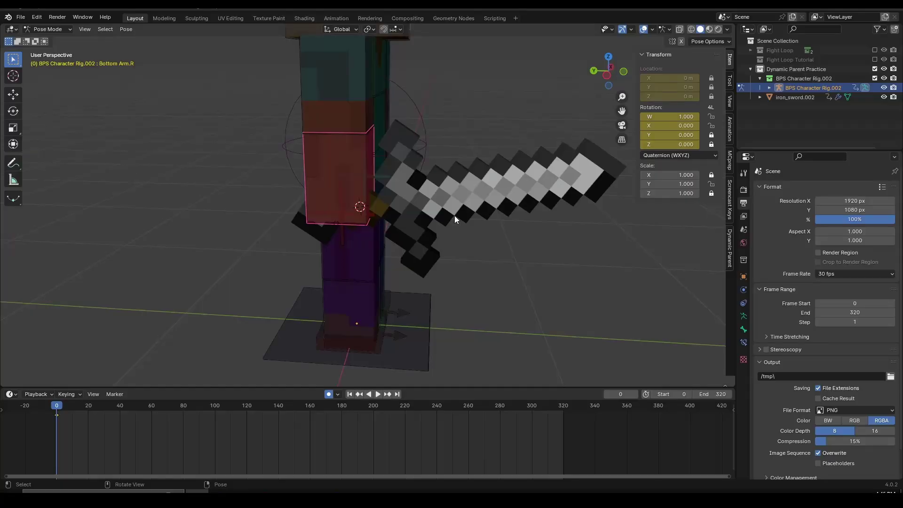
middle_click_drag(455, 216, 458, 202)
key("ctrl+Tab")
scroll(419, 268, "up", 2)
scroll(419, 271, "up", 1)
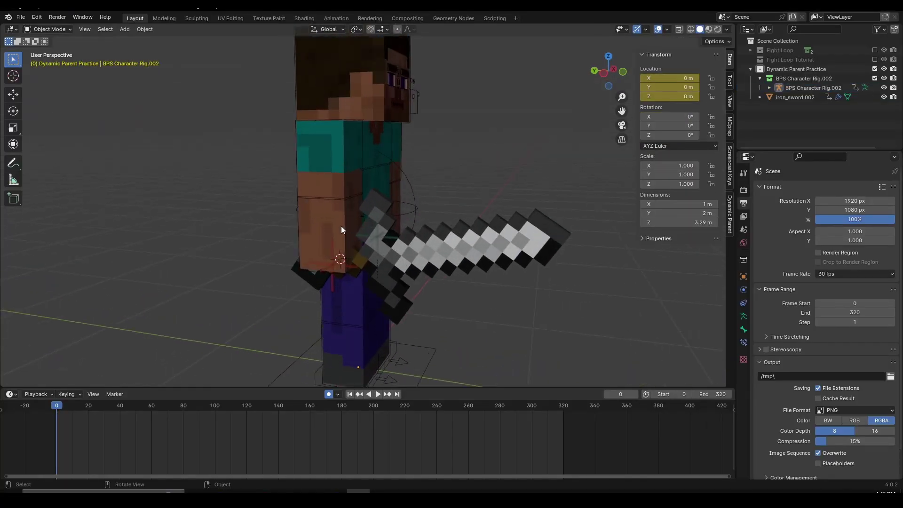
Select the sword and the rig's Bottom Arm.R bone in Pose Mode, and set the parent to Bone.
left_click(344, 226)
left_click(453, 281)
scroll(456, 286, "up", 2)
left_click(266, 221, "shift")
key("ctrl+Tab")
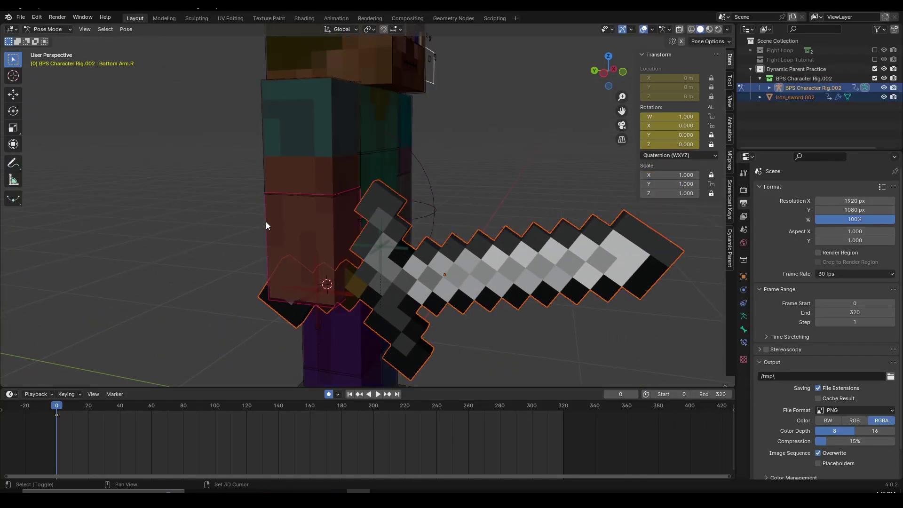
key("ctrl+p")
left_click(359, 317)
left_click(340, 277)
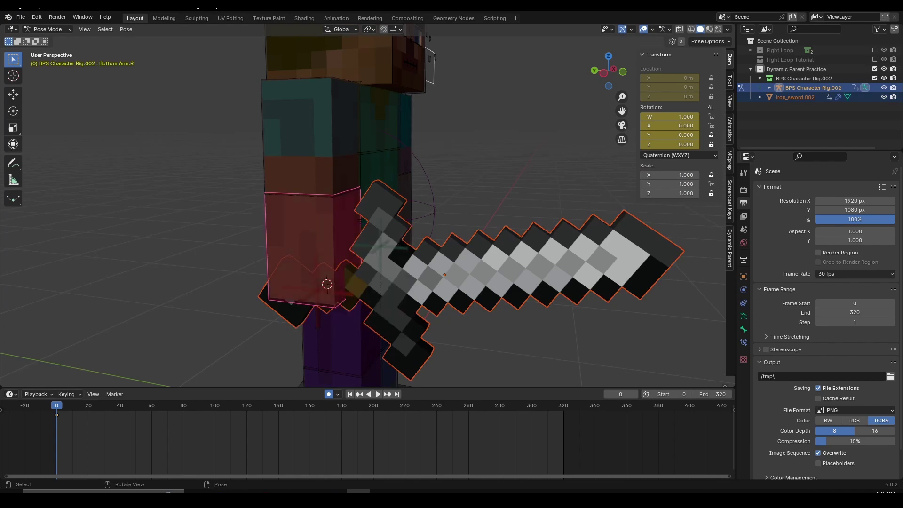
Try rotating the right lower arm bone, cancel the rotation, and undo the bone parenting.
key("r")
right_click(400, 283)
key("ctrl+z")
key("ctrl+z")
key("ctrl+z")
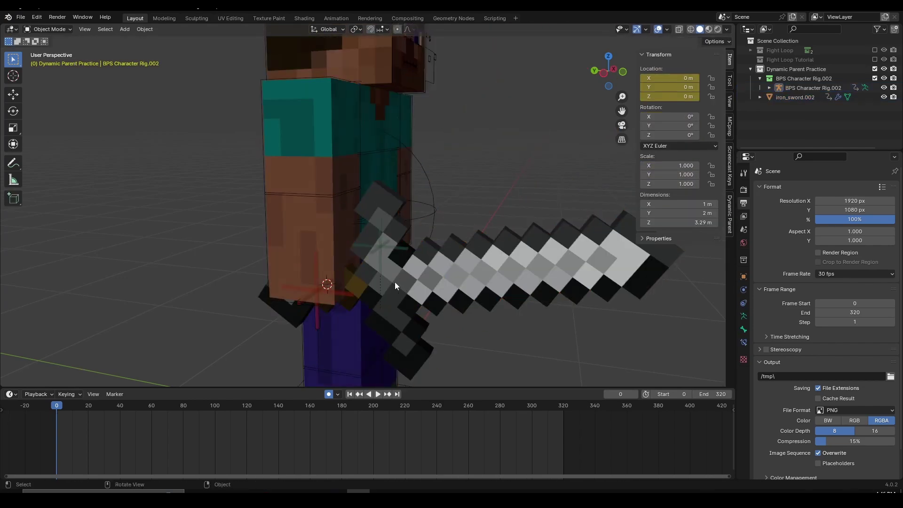
Play back the sword arm animation and set the start frame to 1.
key("space")
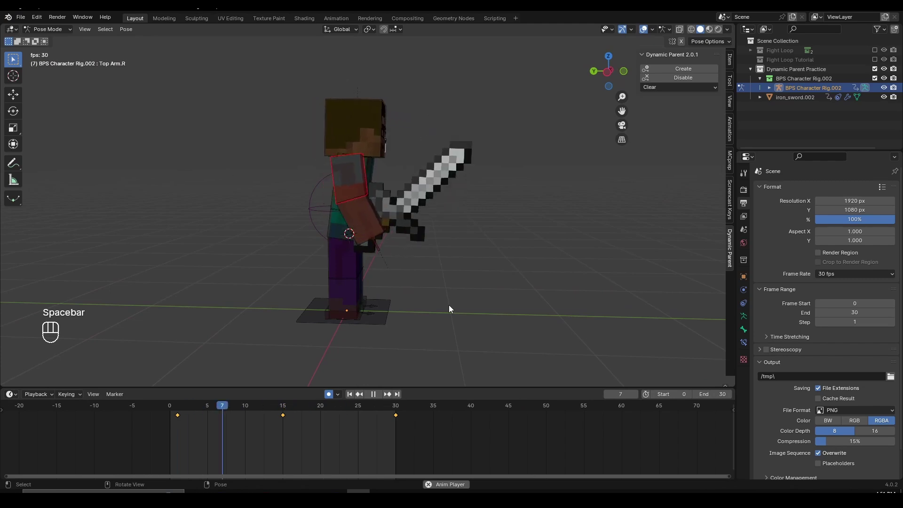
key("space")
left_click(689, 395)
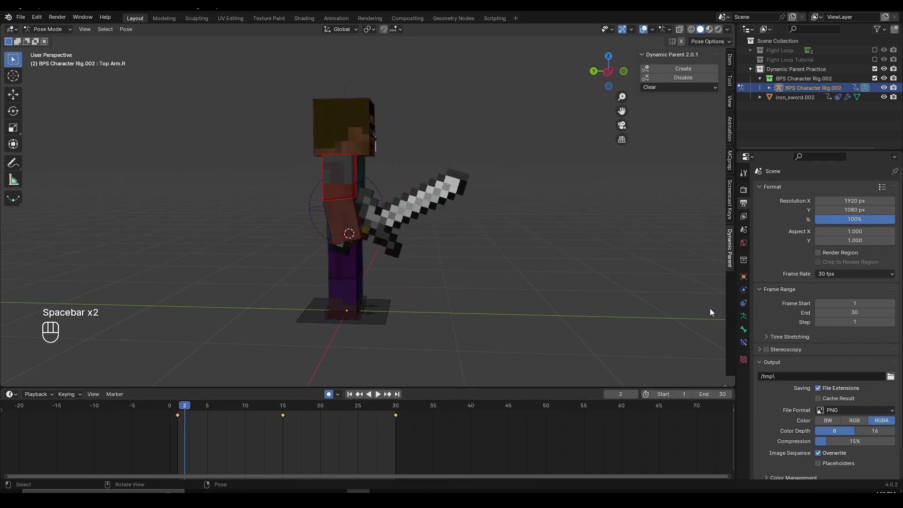
key("space")
middle_click_drag(710, 306, 550, 258)
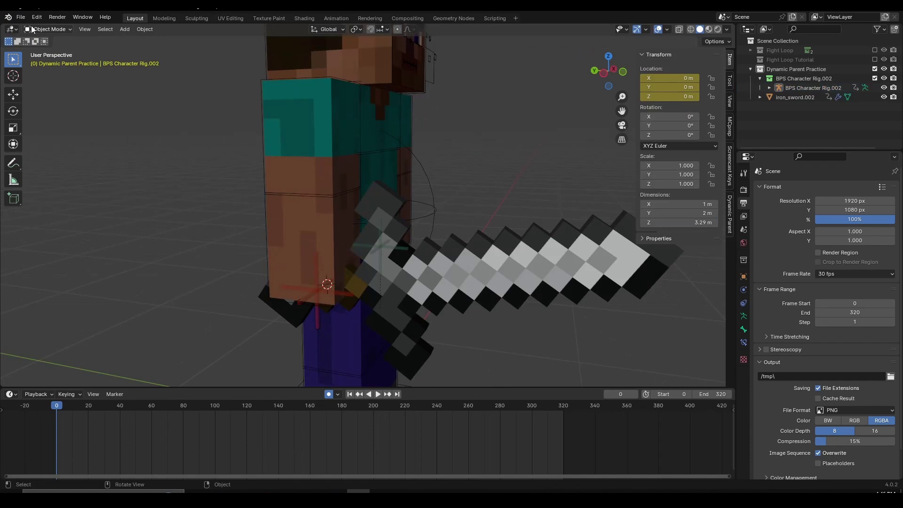
Turn off Lock Object Modes and select the character rig.
left_click(37, 17)
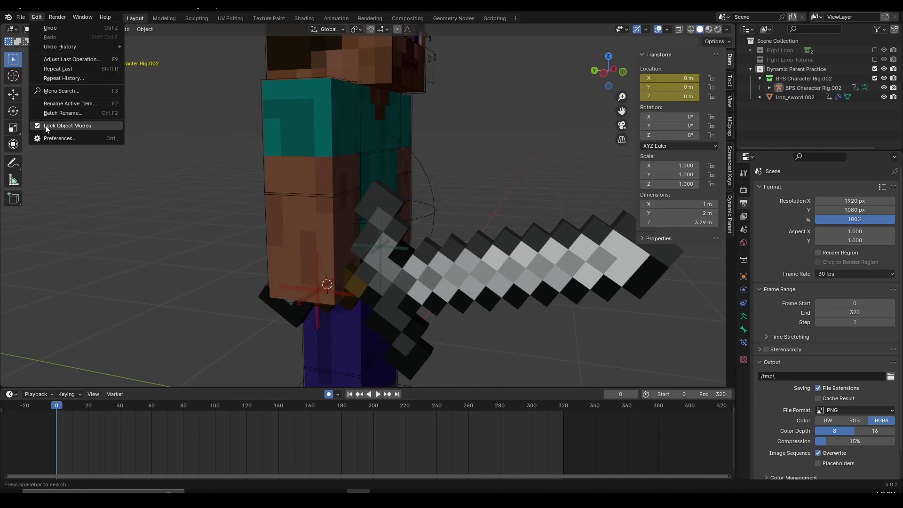
left_click(52, 126)
left_click(386, 196)
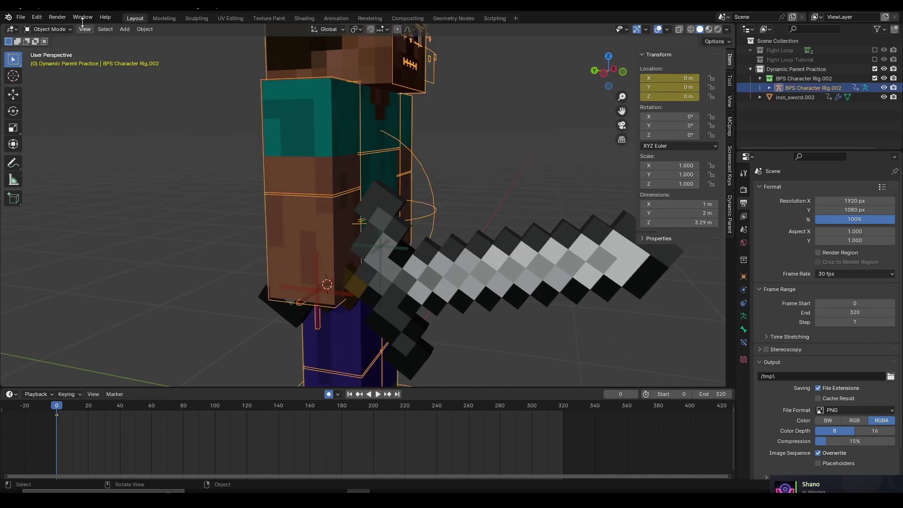
In the add-on preferences, open and close the installer, search for "dynamic" to check the Dynamic Parent add-on, and close the preferences.
left_click(36, 17)
left_click(79, 137)
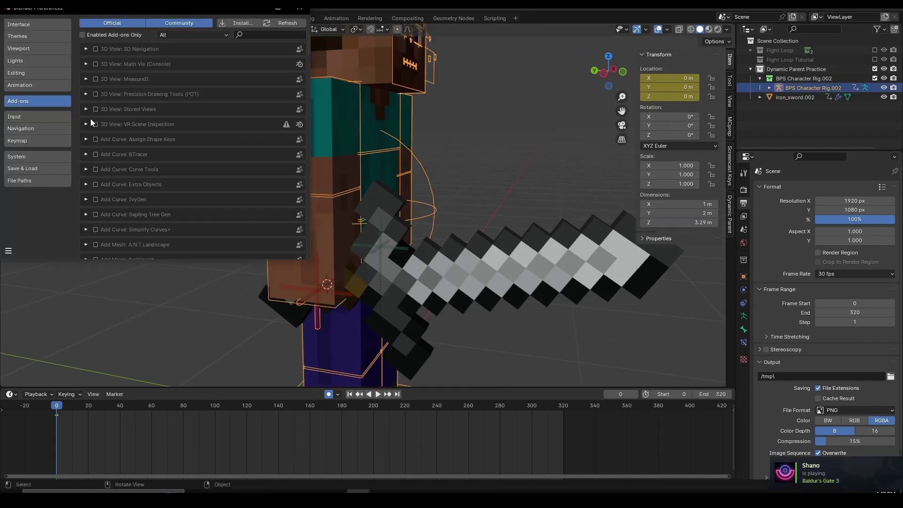
left_click(236, 25)
left_click(489, 9)
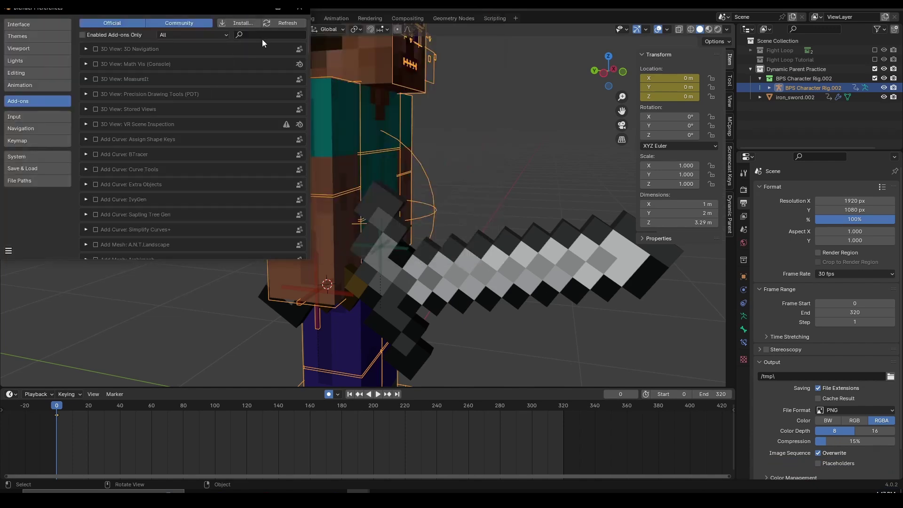
type("dynamic")
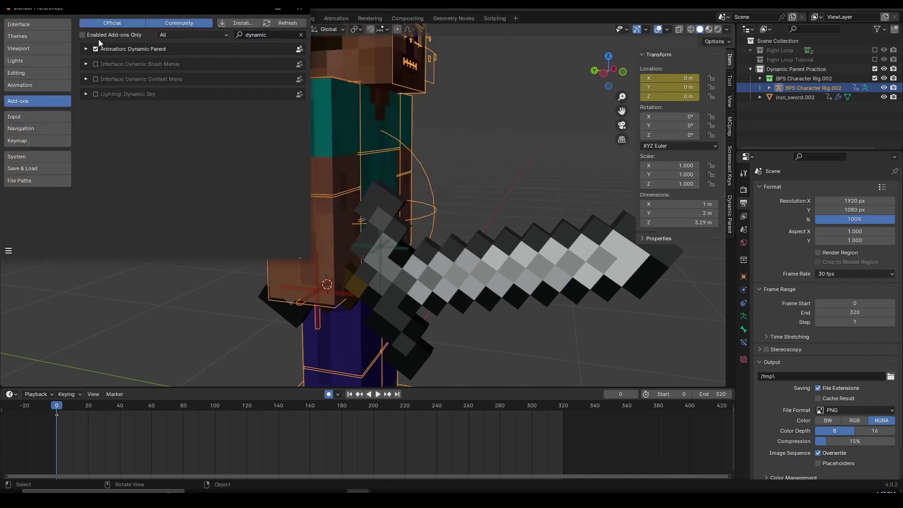
left_click(303, 10)
scroll(171, 424, "down", 3)
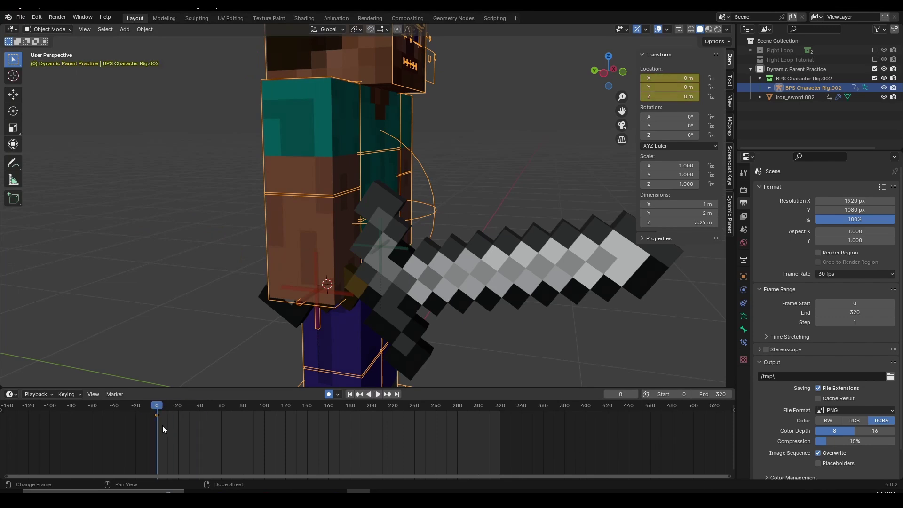
left_click(38, 395)
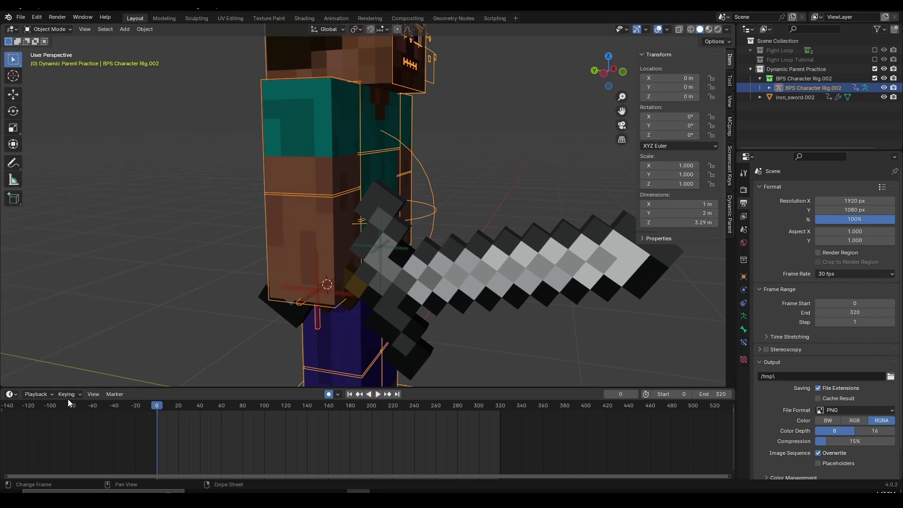
left_click(68, 397)
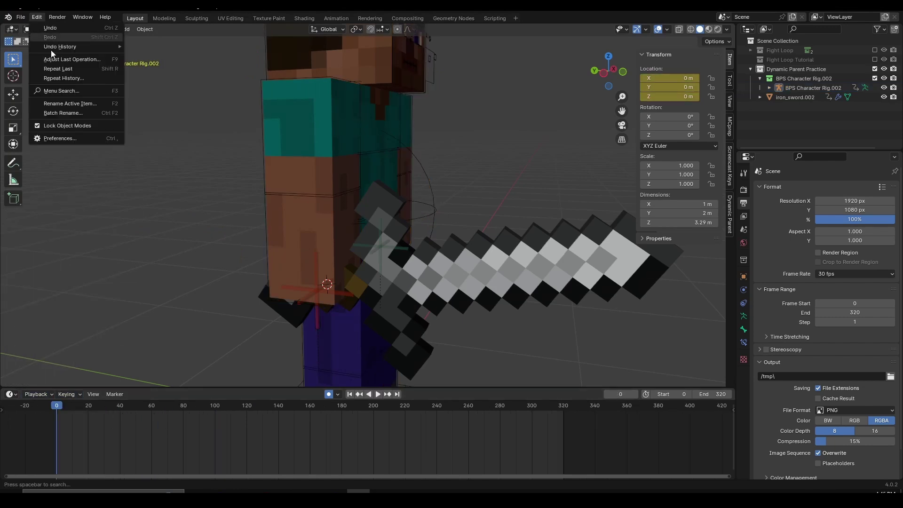
Disable the Lock Object Modes option and select the iron sword in the scene.
left_click(51, 126)
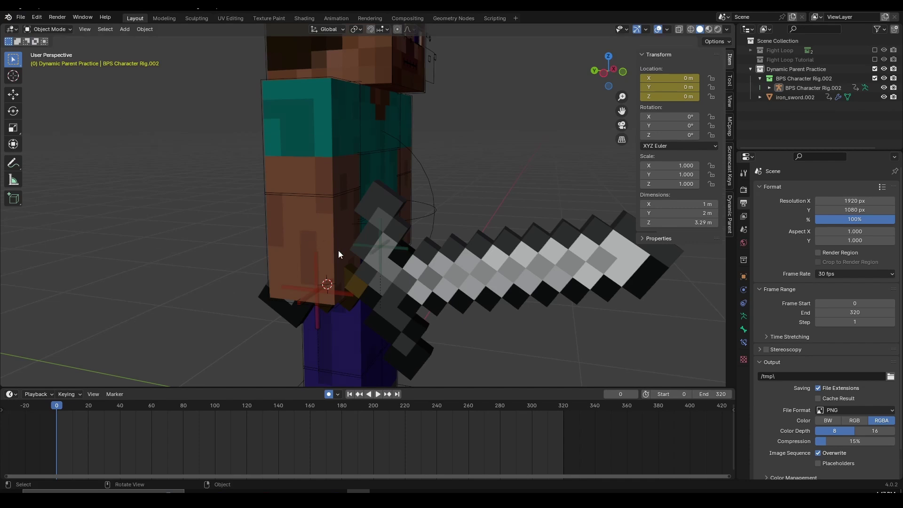
key("a")
scroll(349, 219, "down", 5)
key("a")
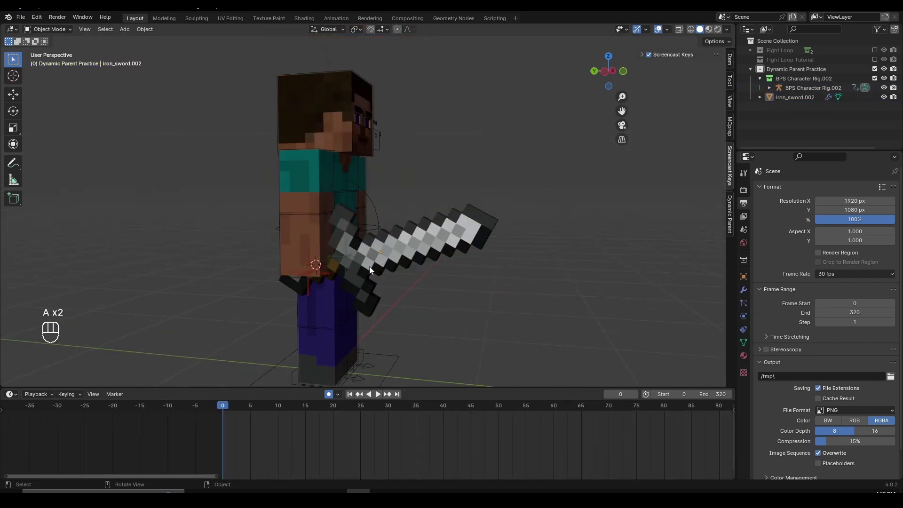
left_click(372, 273)
Play the timeline briefly and return to frame 0.
key("space")
key("space")
left_click(223, 406)
key("space")
key("space")
left_click(223, 406)
scroll(286, 252, "up", 1)
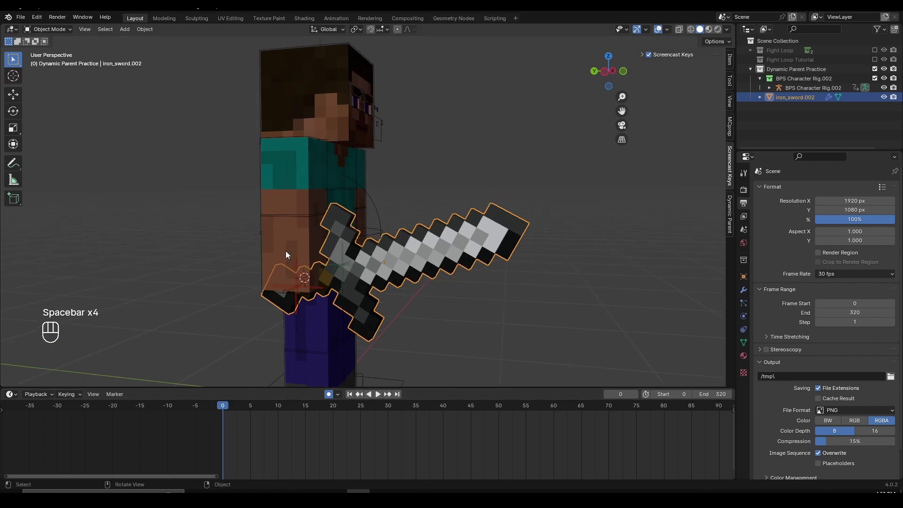
Delete the keyframes of all the rig's bones in Pose Mode and move to frame 1.
left_click(296, 252)
middle_click_drag(300, 250, 338, 209, "shift")
scroll(348, 216, "up", 2)
left_click(393, 236)
left_click(393, 237)
left_click(258, 238)
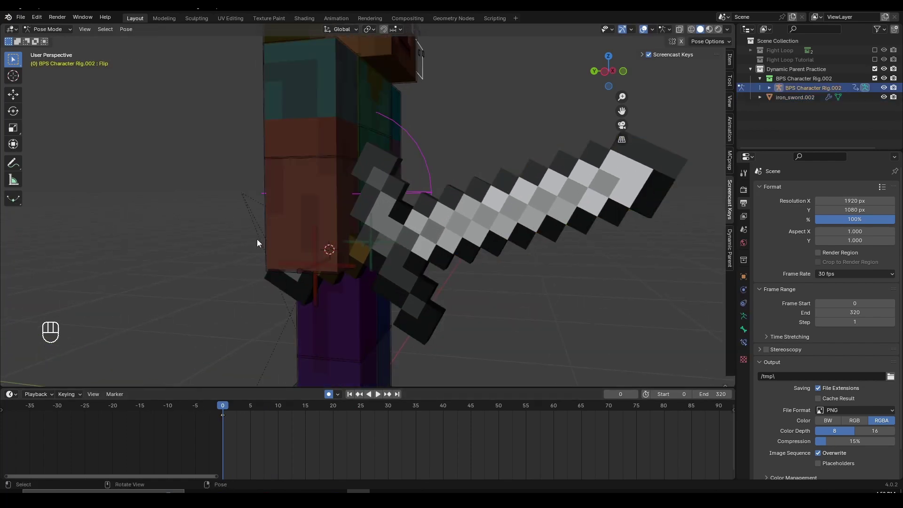
key("a")
key("x")
left_click(226, 425)
left_click(227, 407)
Select the right lower arm bone and the sword, and create a dynamic parent between them.
left_click(430, 258)
left_click(269, 200)
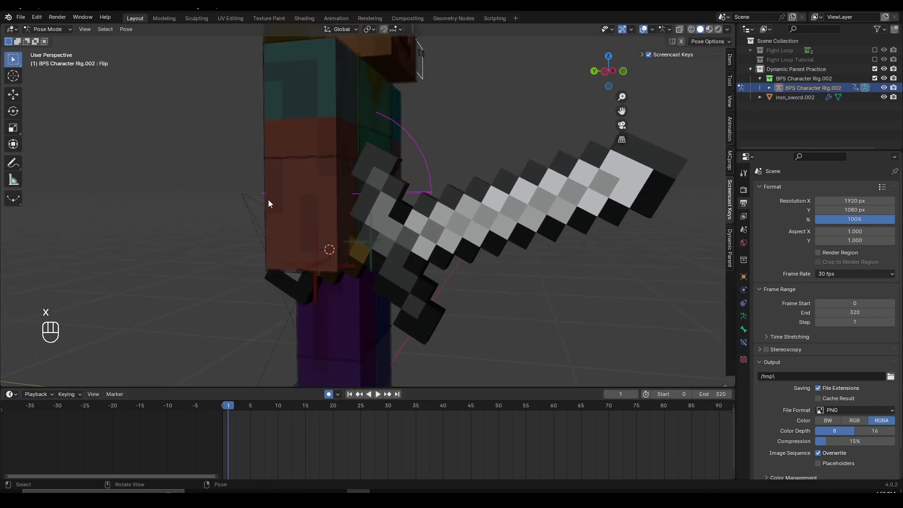
left_click(268, 212)
middle_click_drag(268, 216, 269, 223)
scroll(268, 223, "up", 1)
left_click(503, 250, "shift")
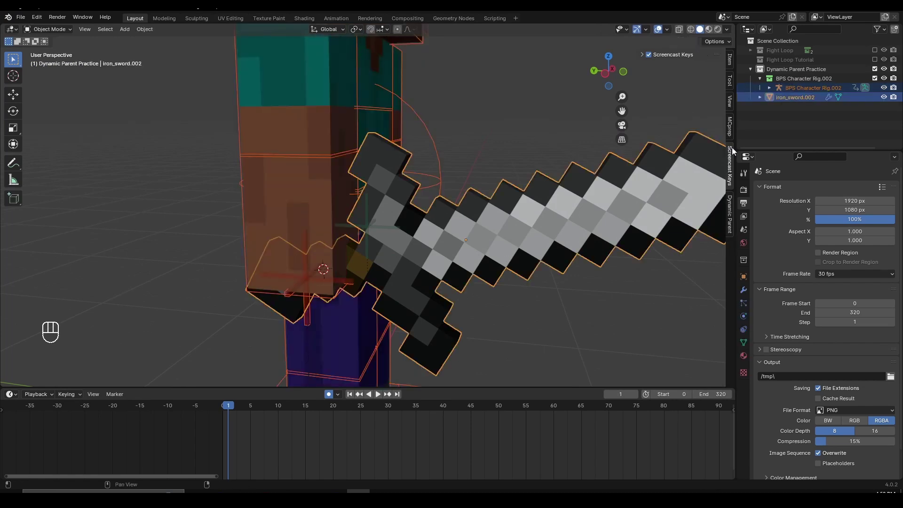
scroll(732, 148, "down", 1)
left_click(695, 68)
Compare frames 0 and 1 and try rotating the right upper arm at frame 1.
left_click(198, 411)
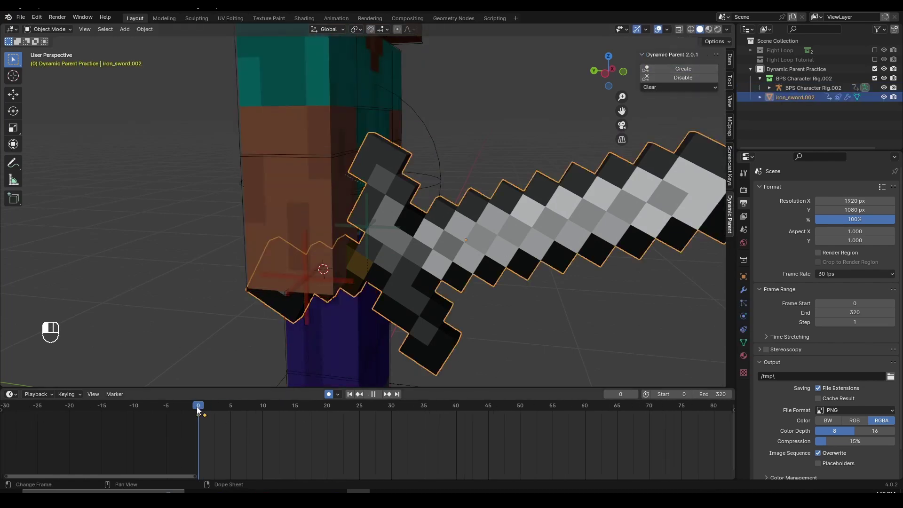
left_click_drag(198, 411, 199, 408)
left_click(240, 301)
scroll(230, 306, "down", 2)
left_click(205, 407)
left_click(326, 165)
key("r")
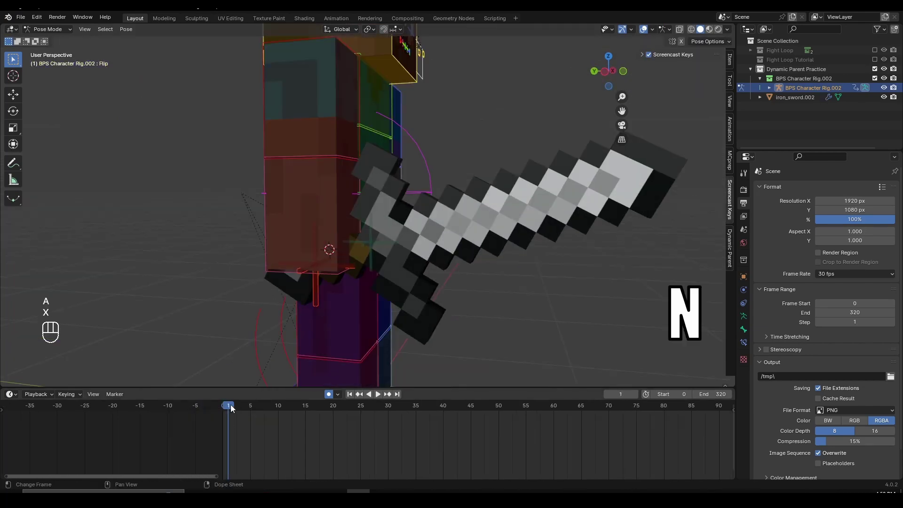
Dynamically parent the iron sword to the rig's Bottom Arm.R bone at frame 1.
left_click(434, 257)
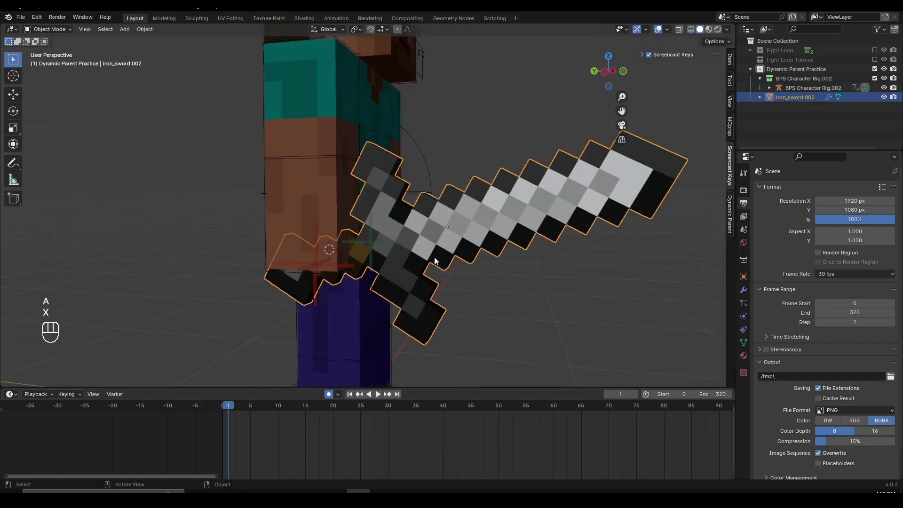
left_click(272, 199)
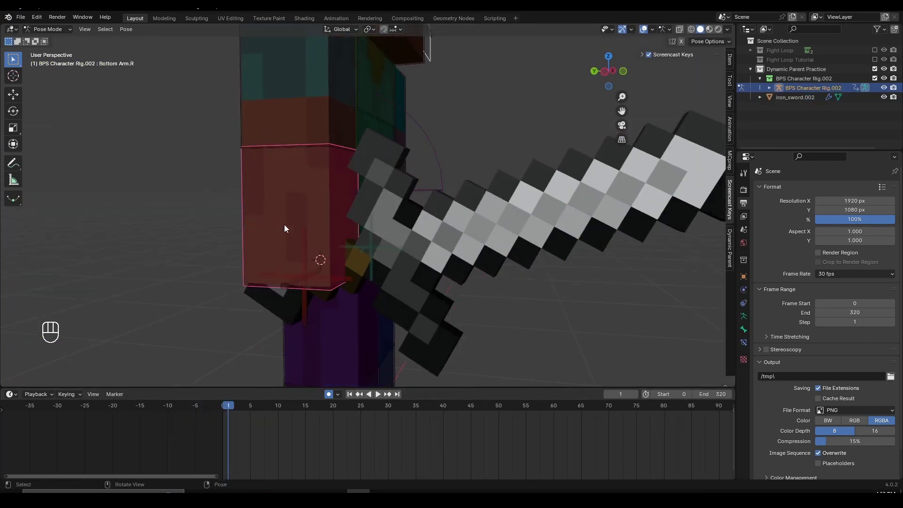
middle_click_drag(418, 245, 419, 255)
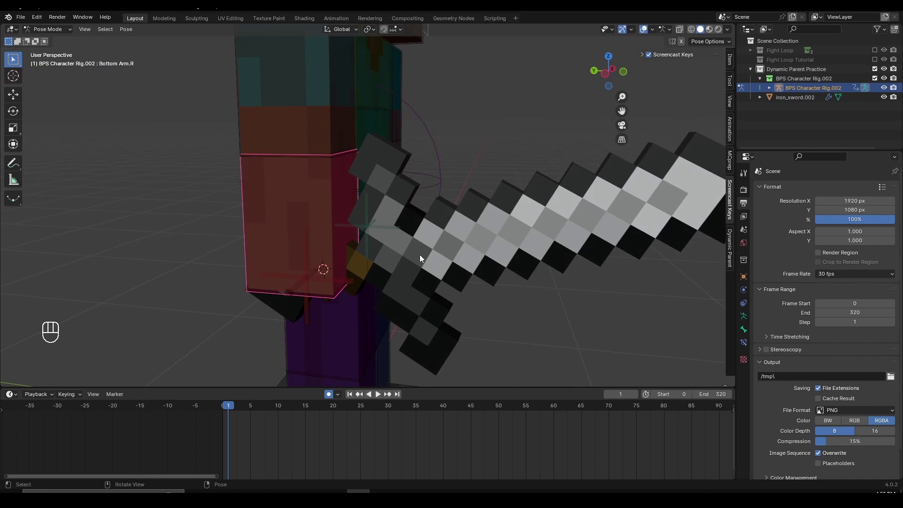
left_click(504, 249, "shift")
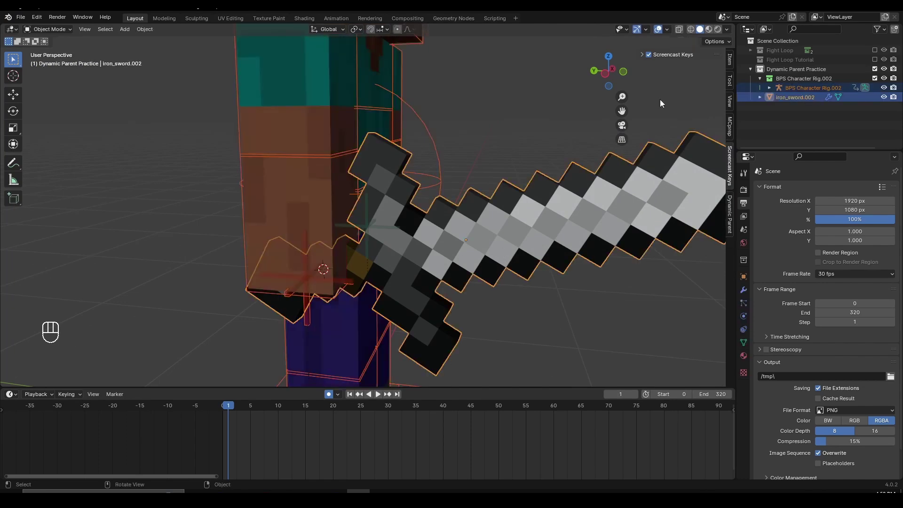
left_click(731, 202)
left_click(695, 68)
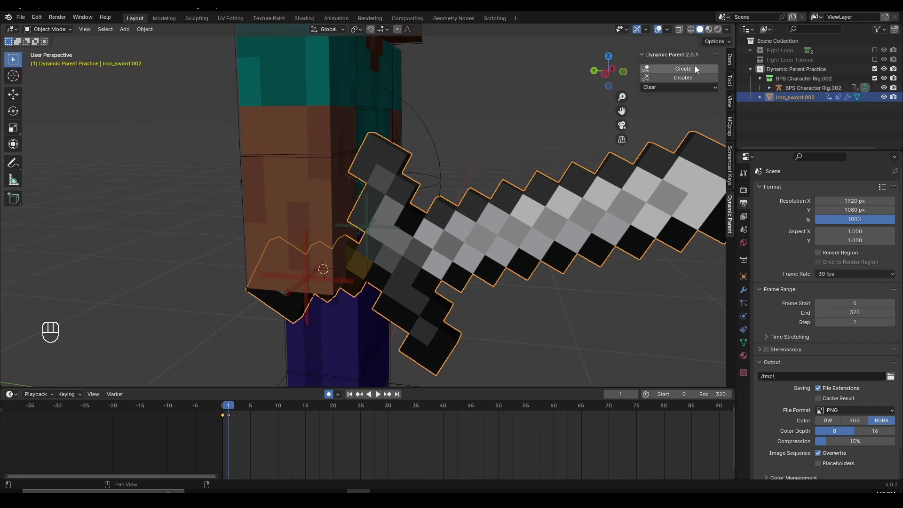
Check frame 0, move to frame 1, and test-rotate the arm to see whether the sword follows, cancelling the rotation.
scroll(263, 429, "up", 2)
left_click(197, 408)
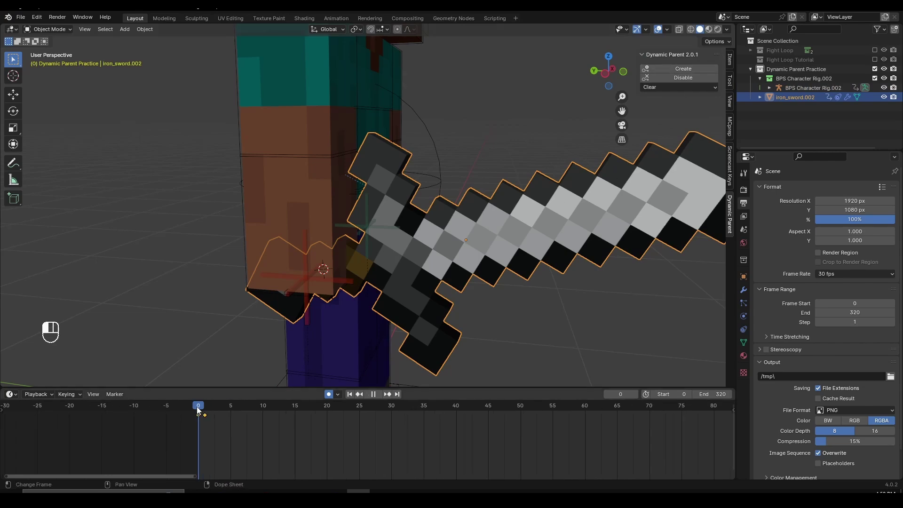
scroll(312, 207, "down", 2)
left_click(312, 206)
left_click(205, 411)
left_click(344, 260)
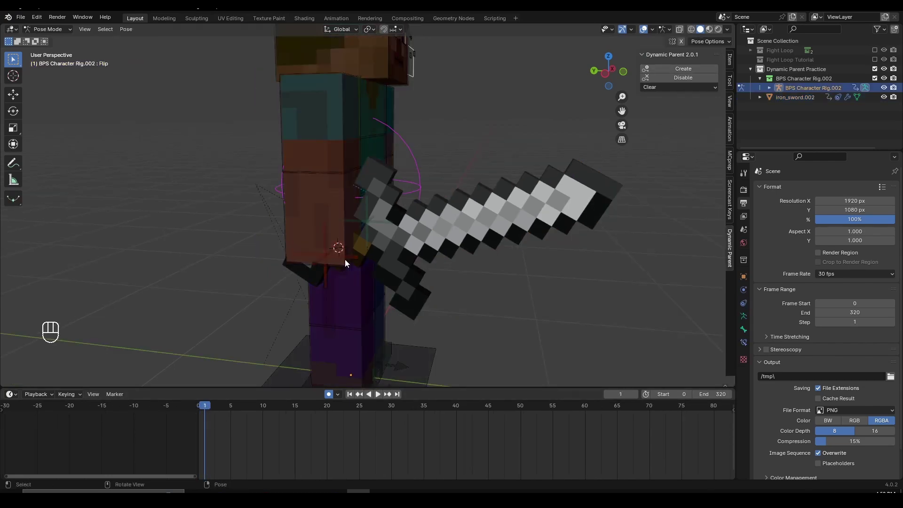
key("r")
right_click(318, 134)
left_click(318, 134)
At frame 0, test-rotate the right upper arm to check the sword without its parent, cancelling each rotation.
left_click_drag(201, 405, 197, 405)
key("r")
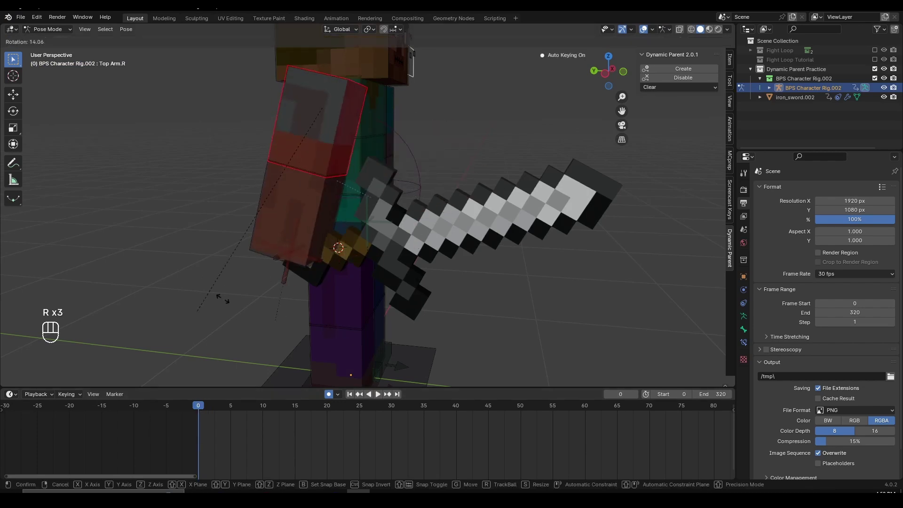
right_click(230, 297)
scroll(383, 286, "down", 4)
middle_click_drag(382, 287, 374, 298, "shift")
key("r")
right_click(289, 268)
Select the iron sword at frame 0 to check its dynamic parent keyframes on the timeline.
scroll(359, 278, "up", 4)
left_click(360, 277)
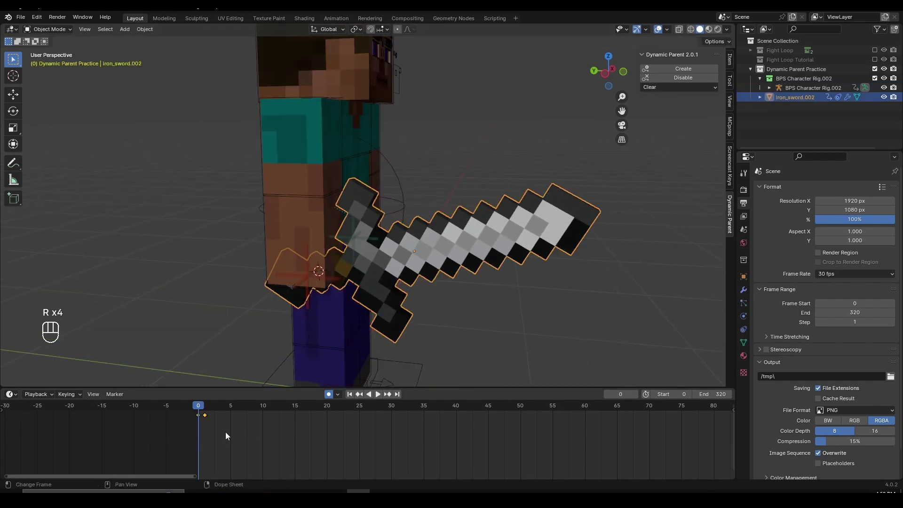
scroll(221, 430, "up", 2)
left_click(179, 405)
At frame 15, rotate the right lower arm and upper arm forward so the sword is raised.
left_click(319, 219)
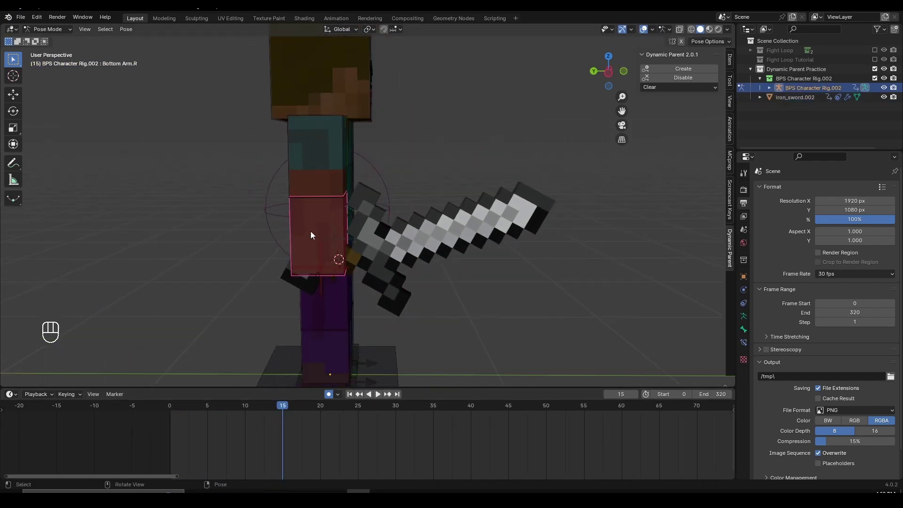
key("r")
left_click(456, 240)
left_click(326, 164)
key("r")
left_click(449, 217)
Rotate the pelvis about its local X axis at frame 15 so the body leans forward.
left_click(337, 235)
key("r")
key("x")
key("x")
left_click(483, 303)
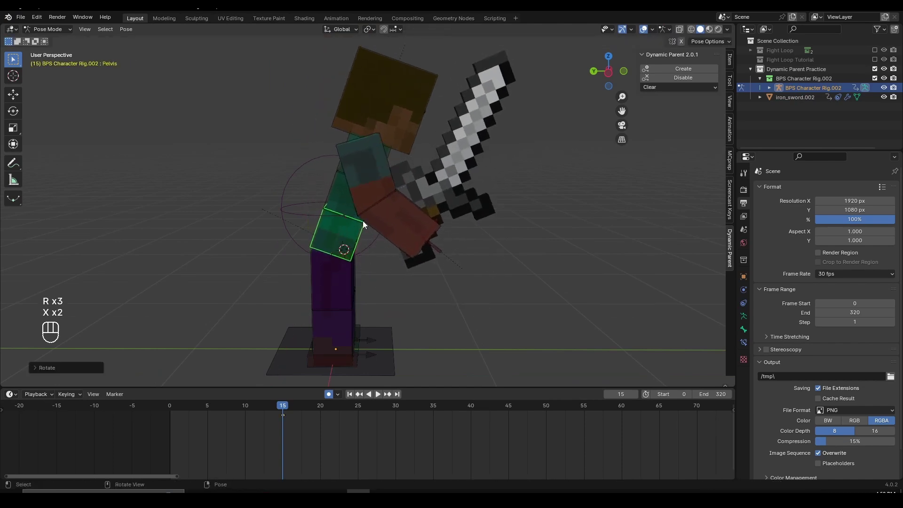
Rotate the head about its local X axis at frame 15 to level it against the leaning body.
left_click(349, 200)
left_click(395, 115)
key("r")
key("x")
key("x")
left_click(536, 165)
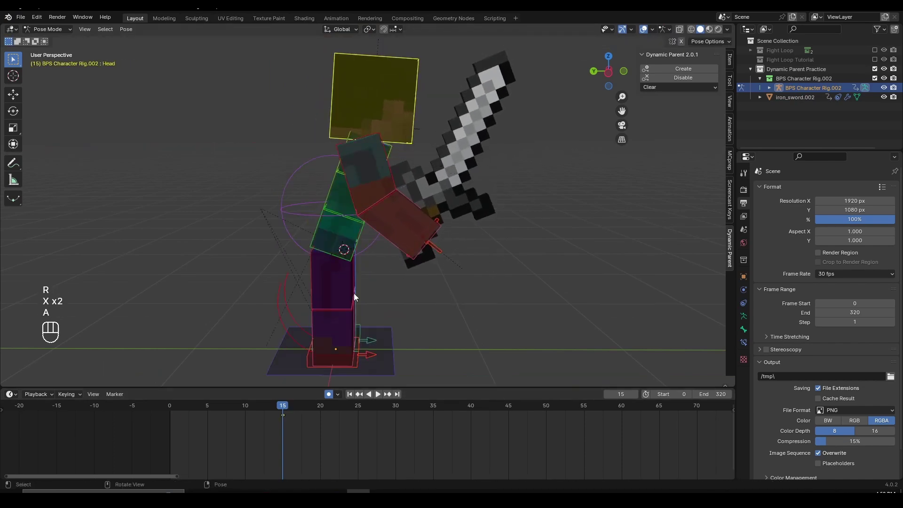
Disable the iron sword's dynamic parent at frame 15.
left_click(400, 221)
left_click(477, 147)
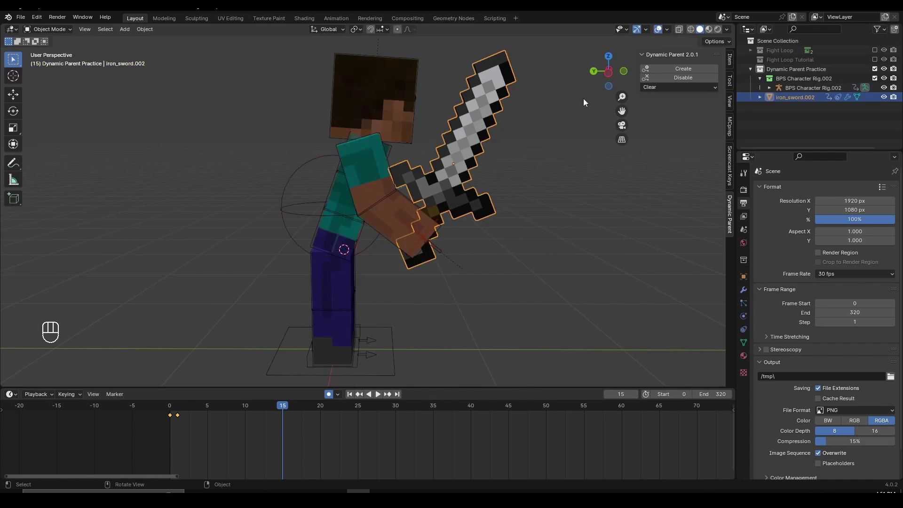
left_click(696, 76)
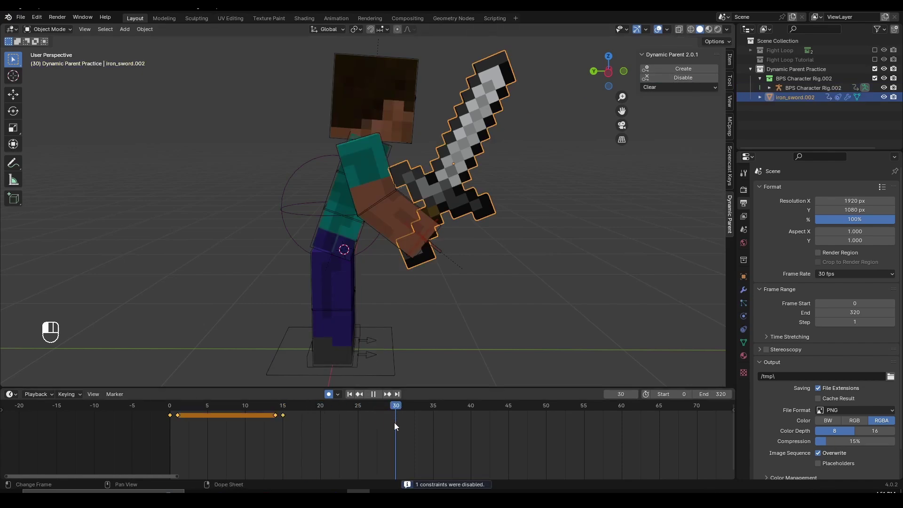
At frame 30, rotate the pelvis about its local X axis and play back the animation.
left_click(343, 229)
left_click(343, 229)
key("r")
key("x")
key("x")
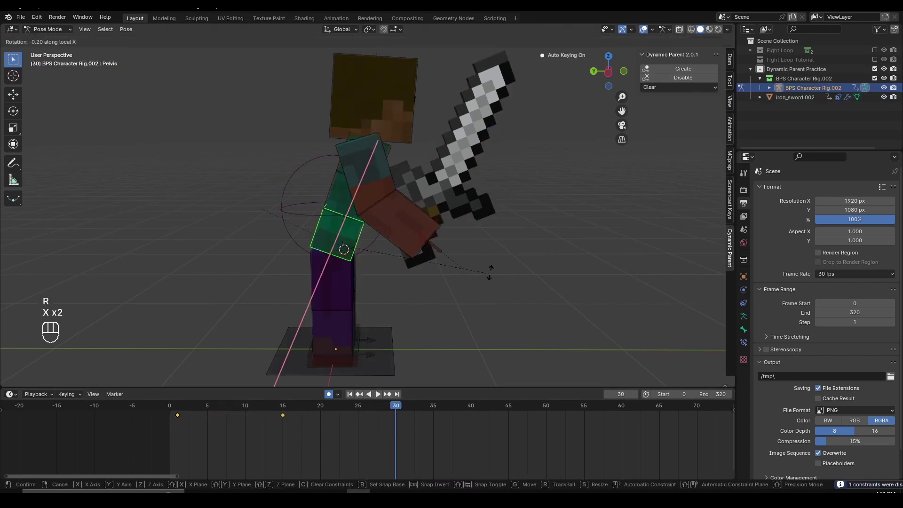
left_click(351, 177)
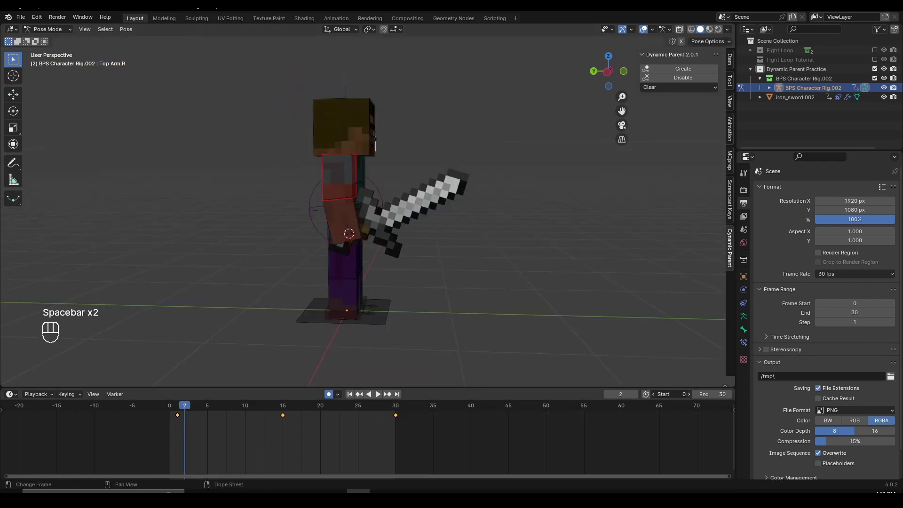
key("space")
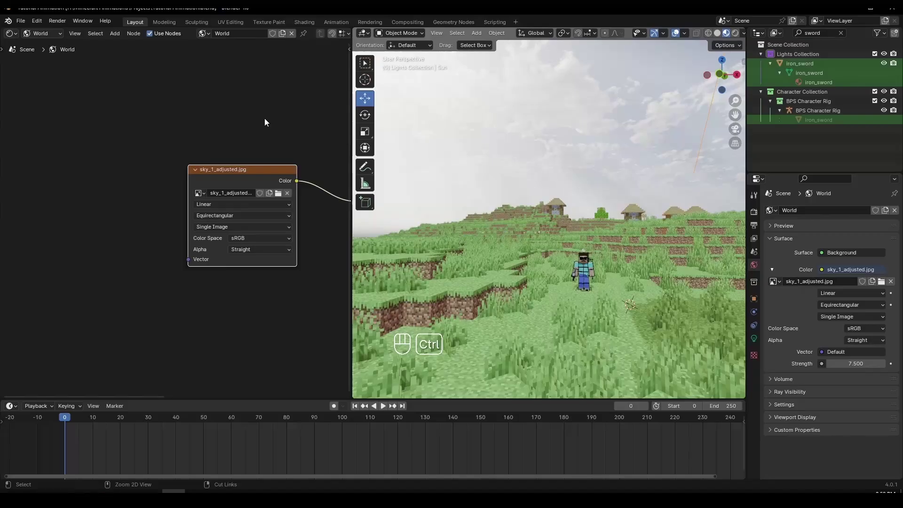
Set up mapping nodes for the sky_1_adjusted.jpg world texture with Node Wrangler.
key("ctrl+t")
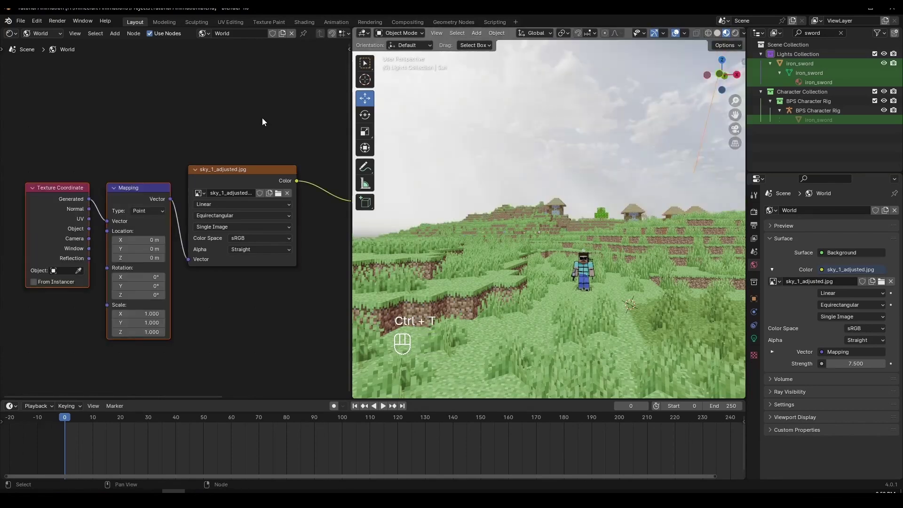
Search the add-on preferences for "node wr" to find the Node Wrangler add-on, and clear the search.
left_click(37, 17)
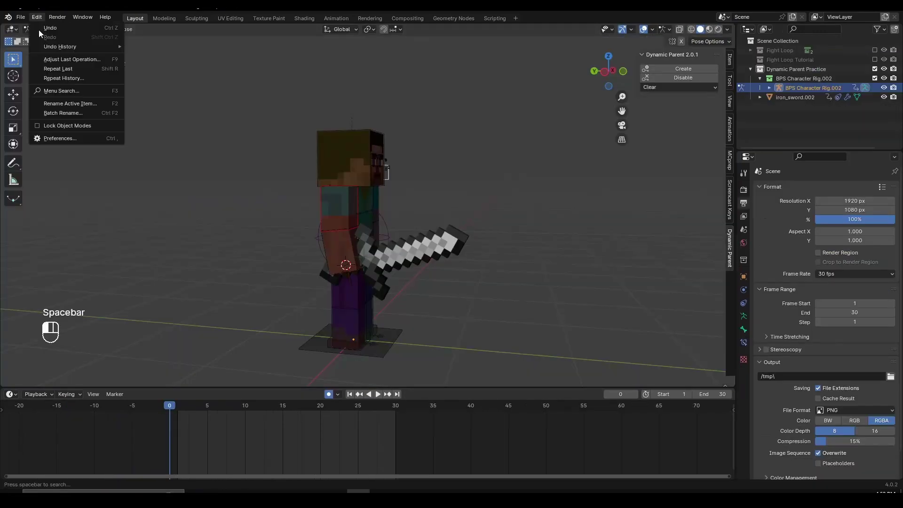
left_click(42, 138)
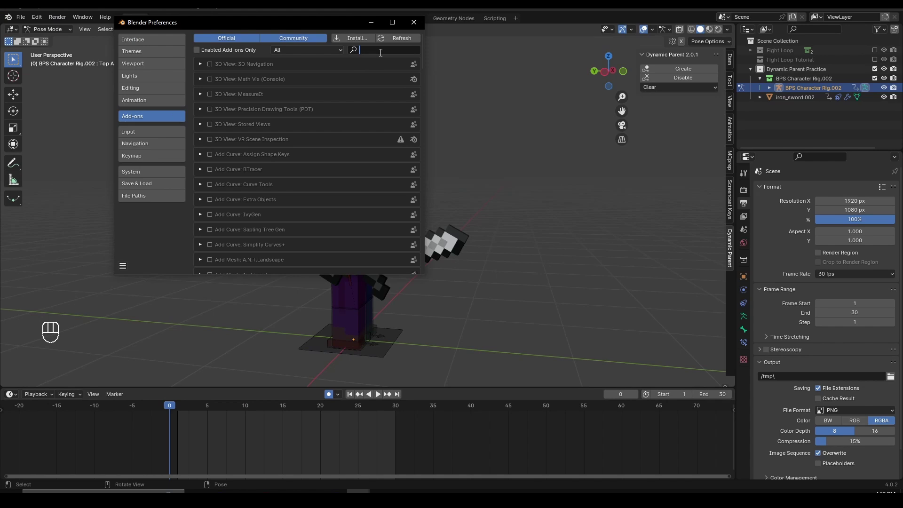
type("node wr")
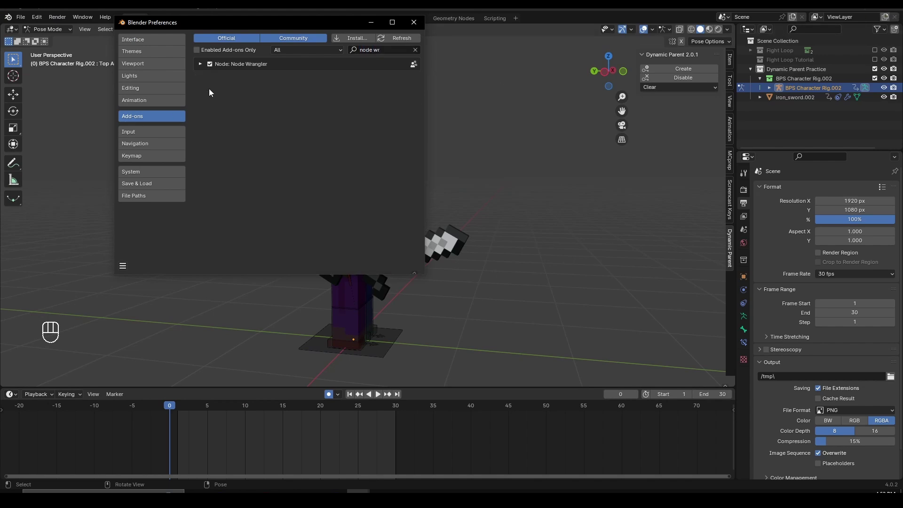
left_click(415, 49)
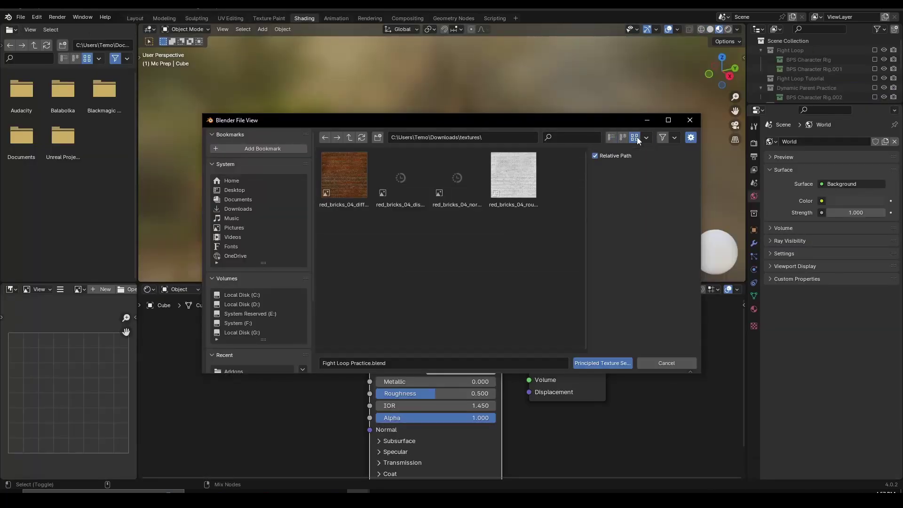
Load all four red_bricks_04 images as a principled texture setup for the cube's material.
left_click_drag(356, 244, 417, 237)
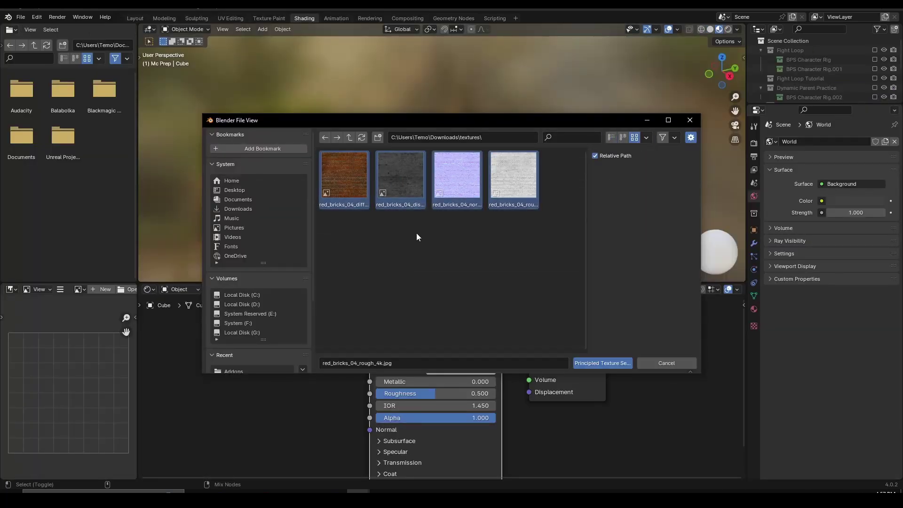
left_click(619, 363)
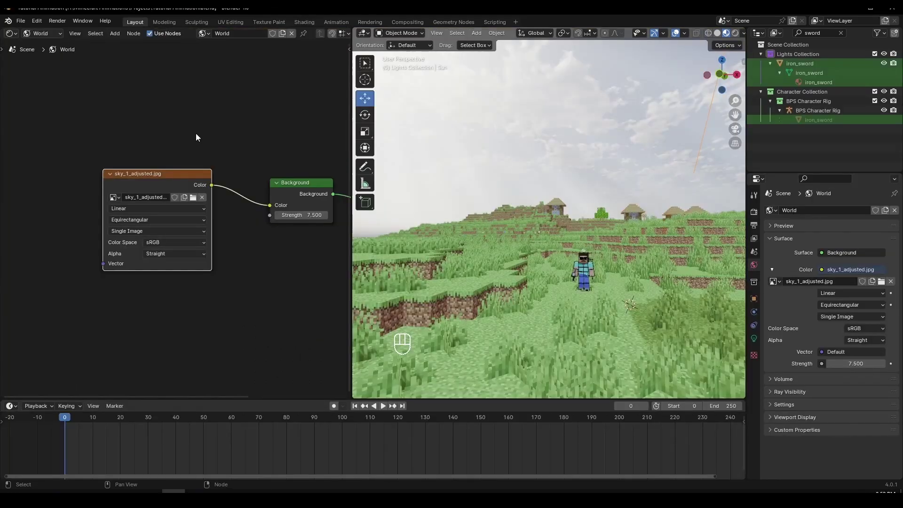
Add connected Texture Coordinate and Mapping nodes to the sky_1_adjusted.jpg texture node.
middle_click_drag(255, 145, 287, 145)
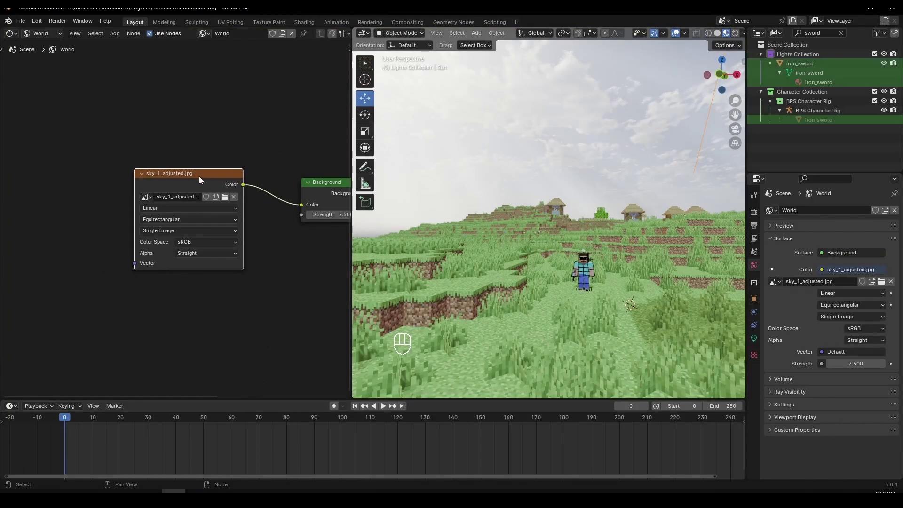
middle_click_drag(225, 135, 274, 146)
middle_click_drag(205, 145, 259, 141)
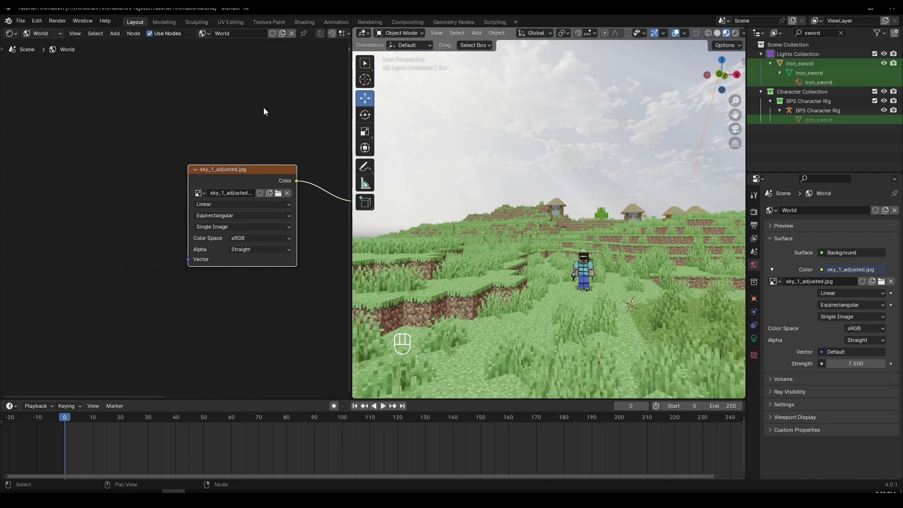
key("ctrl")
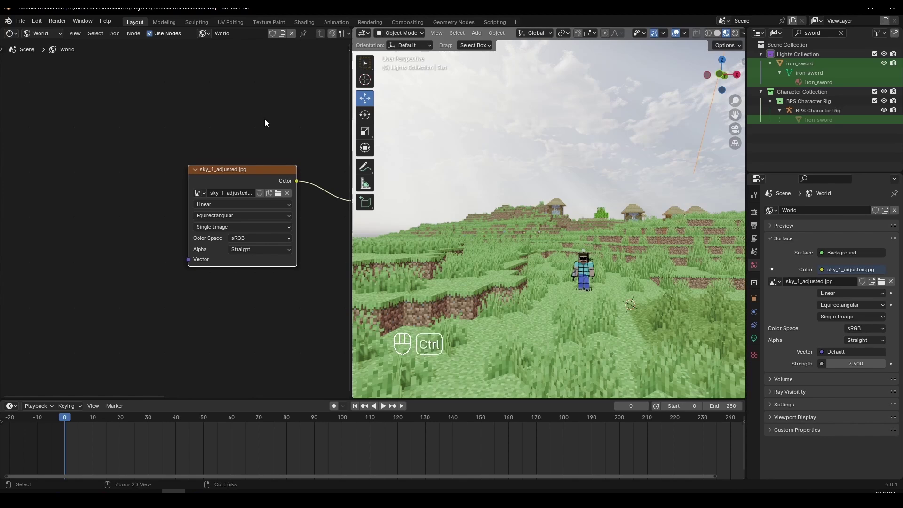
key("ctrl+t")
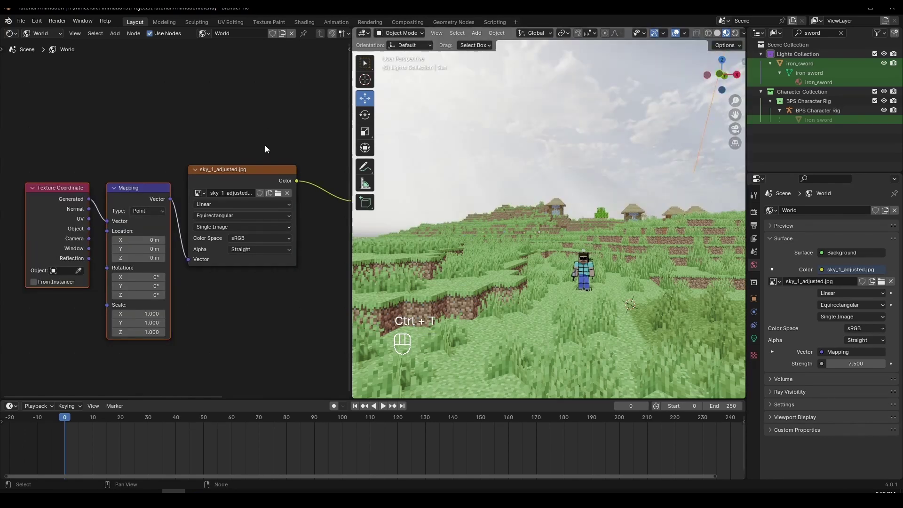
Spread the Texture Coordinate and Mapping nodes apart beside the sky texture node and look over the scene.
scroll(155, 138, "down", 1)
middle_click_drag(95, 144, 130, 143)
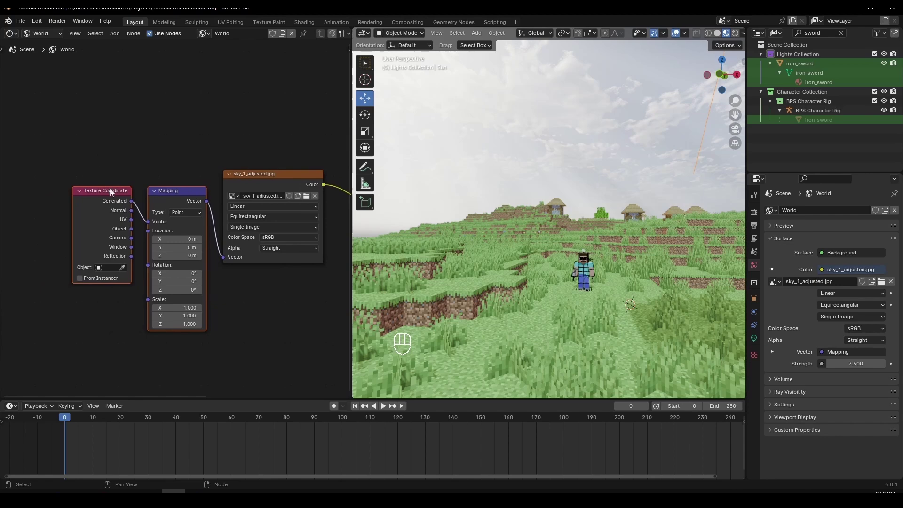
left_click_drag(97, 193, 55, 179)
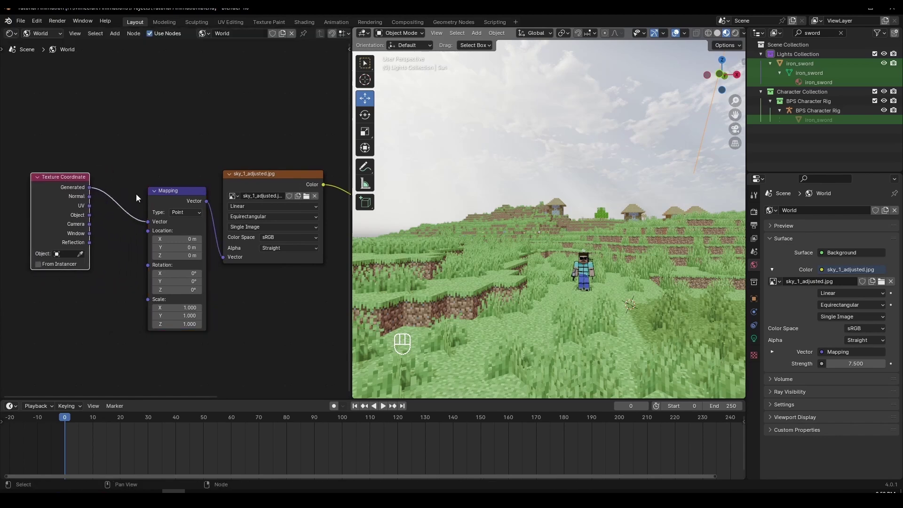
left_click_drag(163, 192, 149, 185)
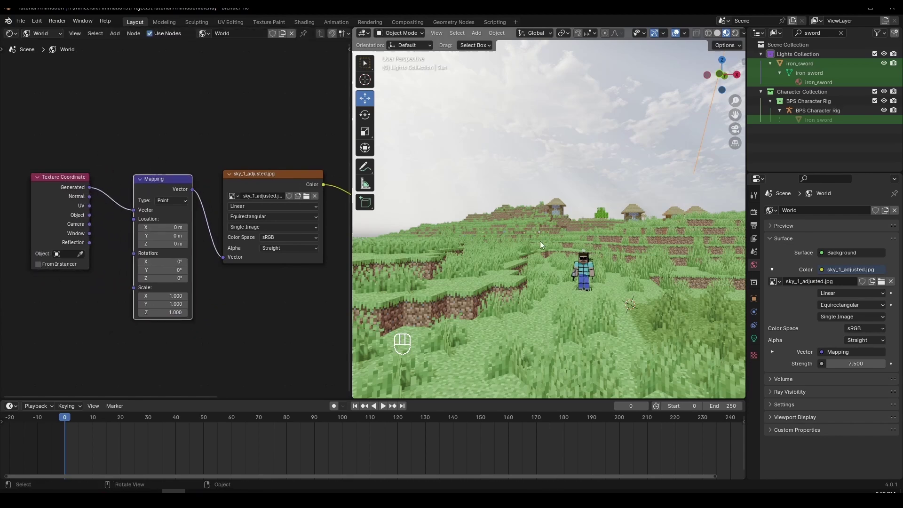
middle_click_drag(619, 176, 586, 175)
scroll(586, 262, "up", 6)
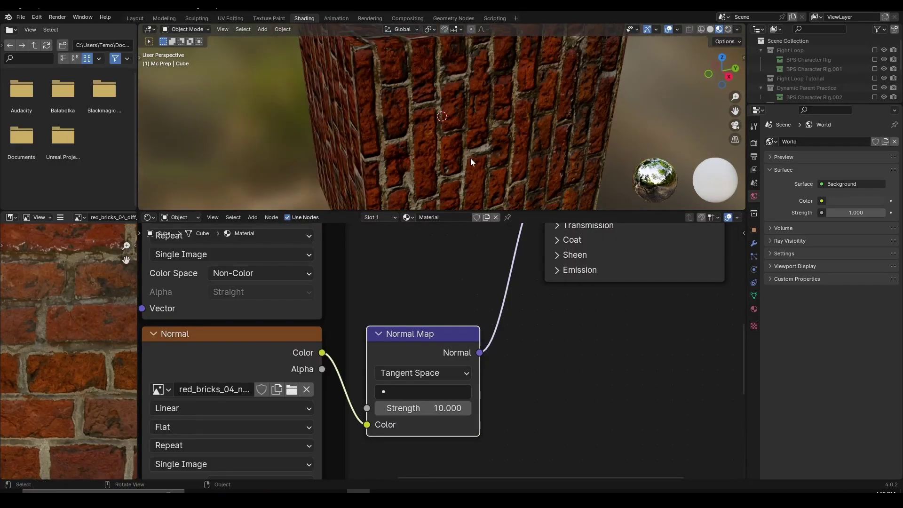
Lower the strength of the Normal Map node in the brick cube's material.
left_click_drag(378, 412, 360, 413)
scroll(433, 204, "down", 4)
scroll(484, 329, "down", 5)
scroll(484, 339, "down", 3)
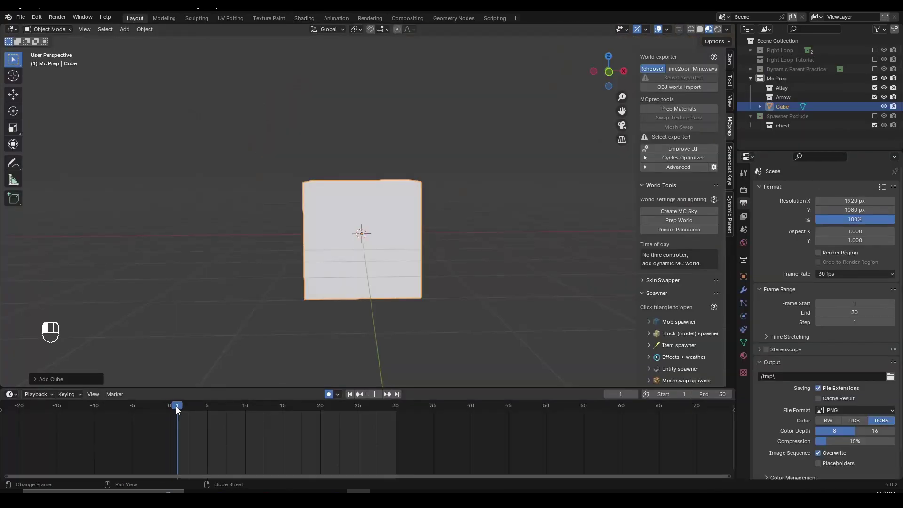
Switch to the Shading workspace and create a new material for the cube.
key("space")
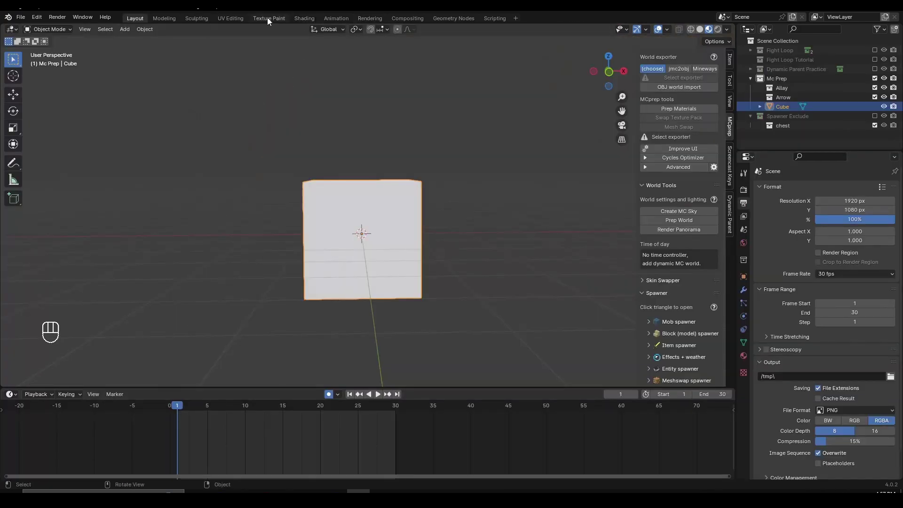
left_click(304, 18)
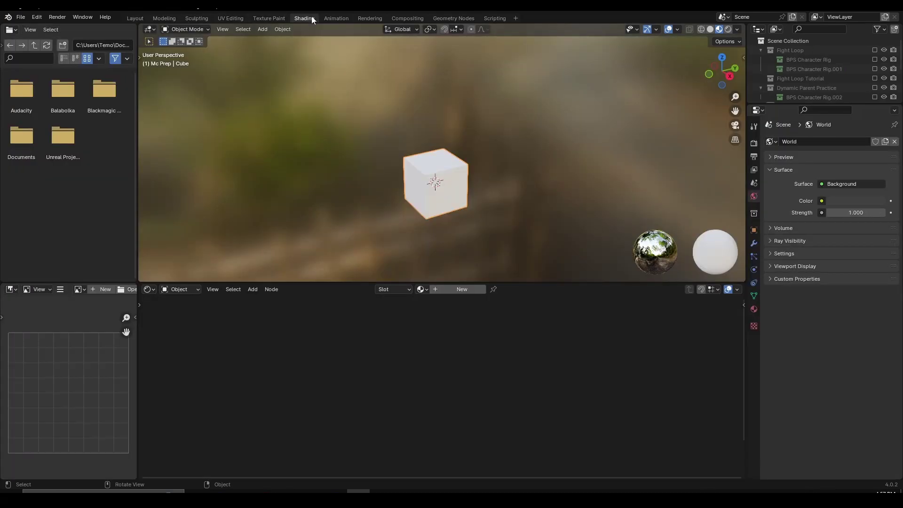
left_click(464, 289)
key("Home")
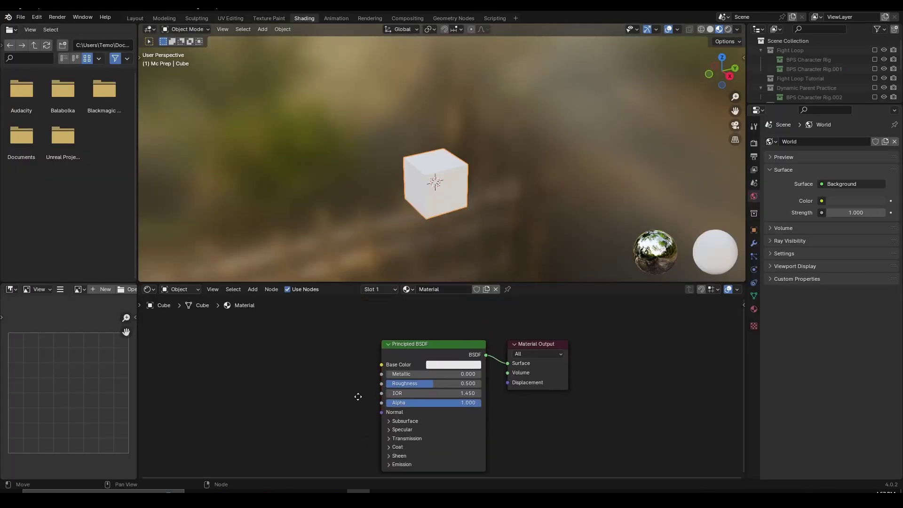
Use Node Wrangler's principled texture setup on the Principled BSDF to load the four red_bricks_04 diffuse, displacement, normal and roughness images.
key("ctrl+shift+t")
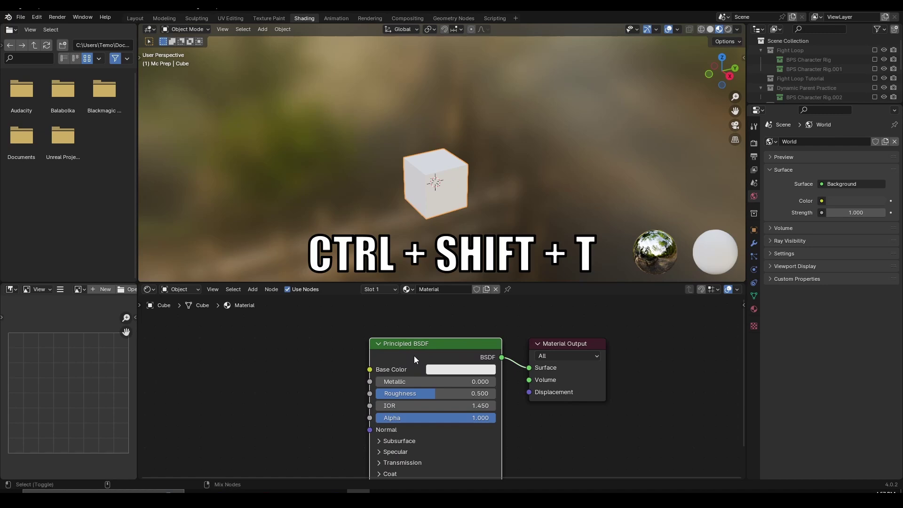
key("ctrl+shift+t")
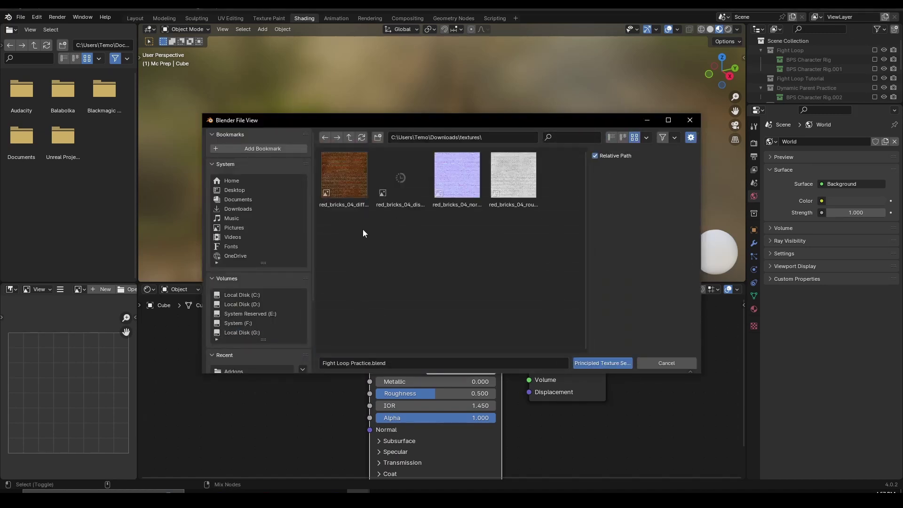
left_click_drag(351, 245, 532, 162)
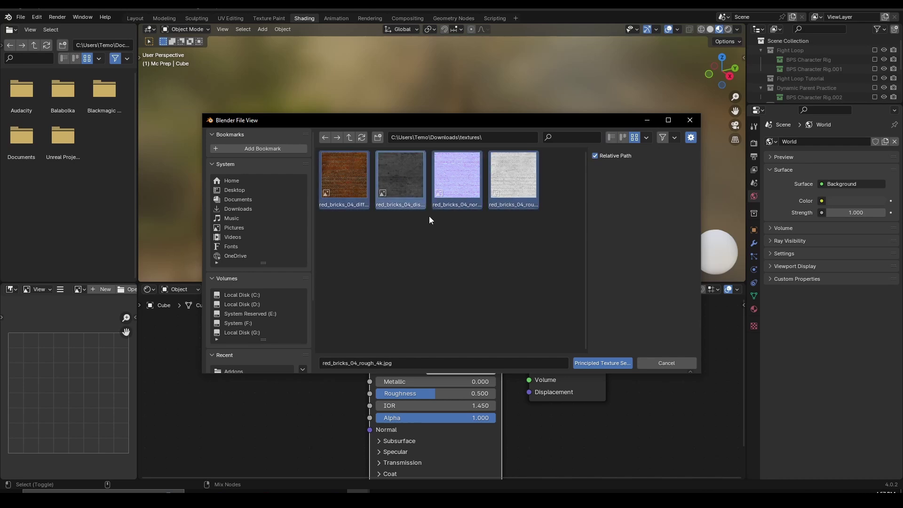
left_click(625, 364)
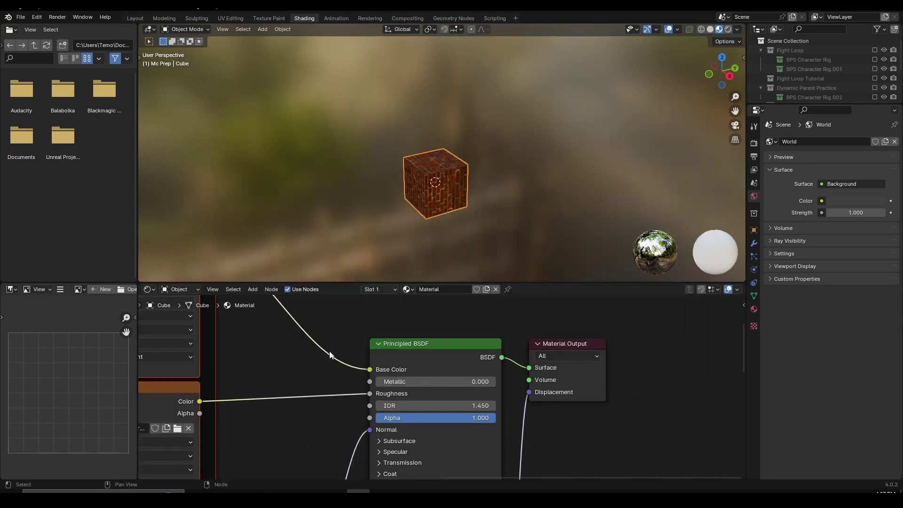
Inspect the generated texture nodes and the brick surface on the cube, and undo the last change.
scroll(333, 356, "down", 5)
middle_click_drag(371, 426, 460, 340)
scroll(481, 270, "up", 5)
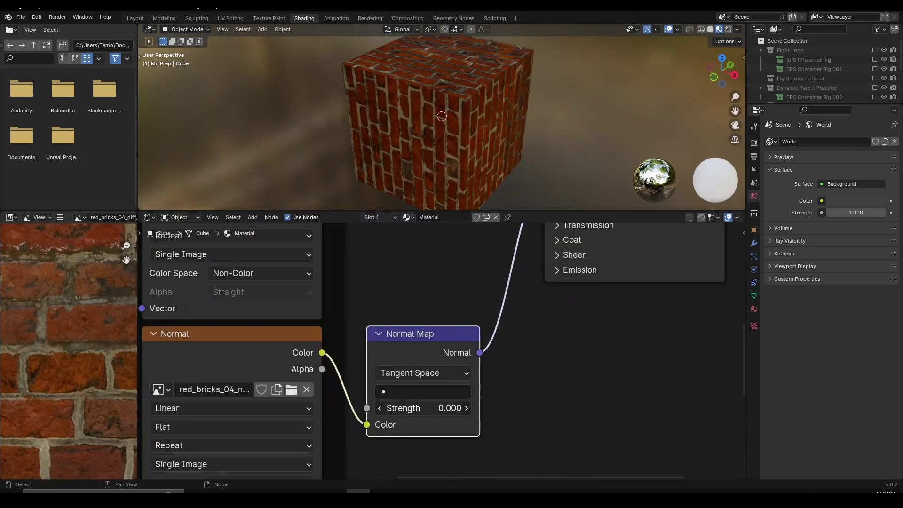
scroll(553, 124, "up", 4)
key("ctrl+z")
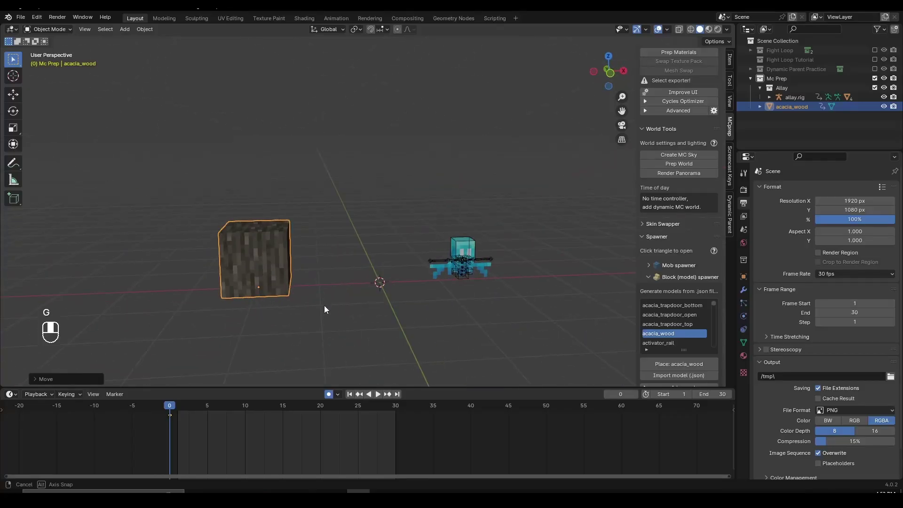
Place an iron sword from MCprep's item spawner, and rotate and position it between the acacia wood block and the allay.
left_click(654, 276)
left_click(674, 345)
scroll(678, 339, "down", 3)
scroll(704, 247, "down", 4)
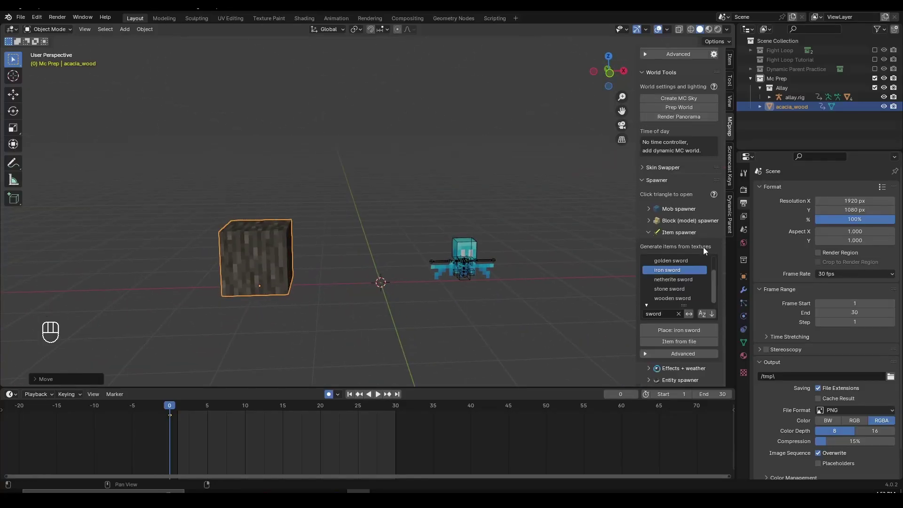
left_click(679, 319)
key("r")
left_click(399, 308)
key("r")
key("r")
key("g")
left_click(719, 270)
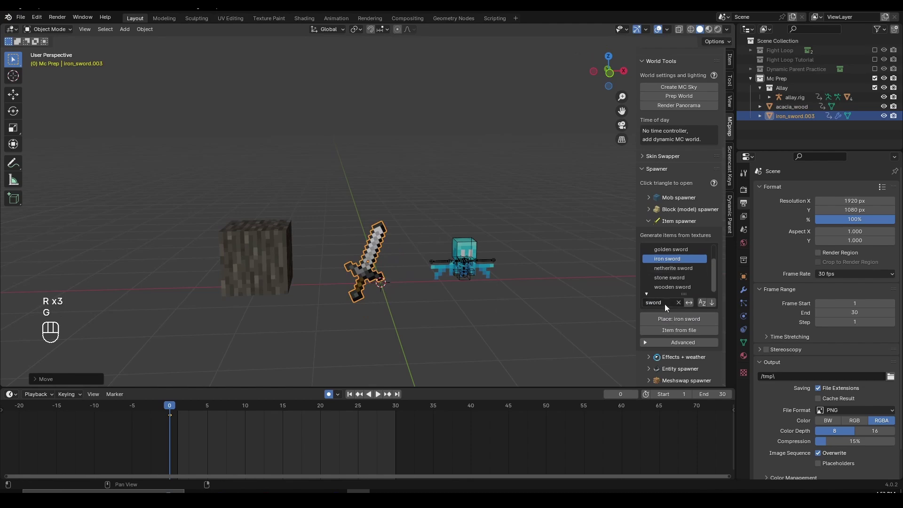
Add the Snow effect from MCprep's effects and weather spawner and view the snowfall around the spawned assets.
left_click(663, 356)
scroll(678, 351, "down", 3)
left_click(704, 382)
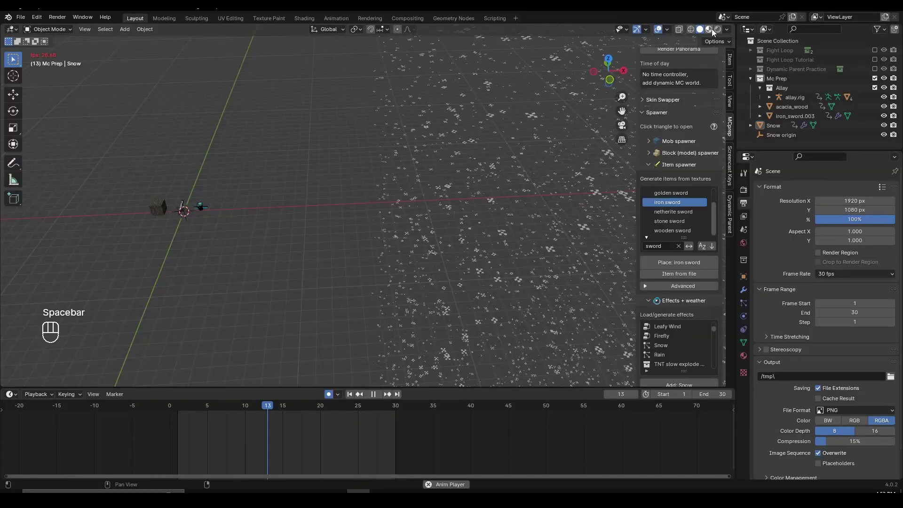
middle_click_drag(436, 207, 381, 269)
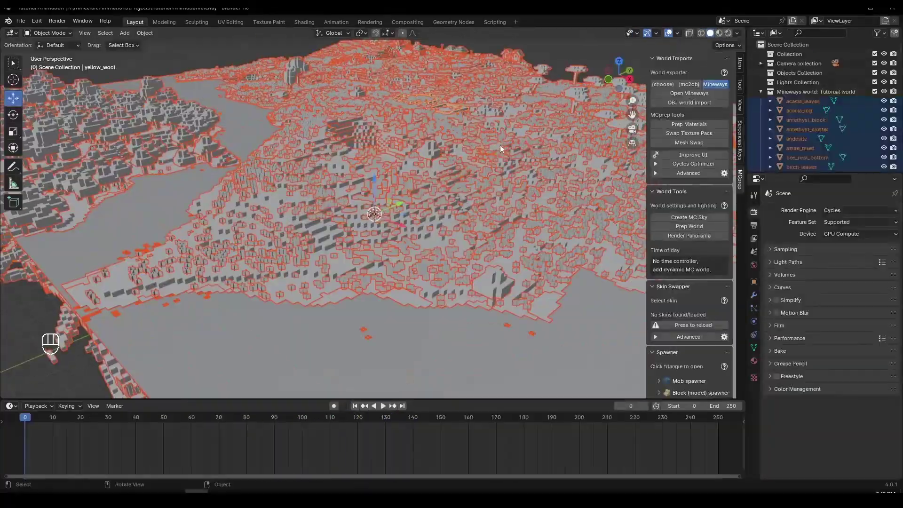
Prep the materials of the selected Mineways world with the Simple (no PBR) pack format and inspect the textured terrain up close.
middle_click_drag(500, 145, 432, 168)
scroll(418, 176, "down", 5)
scroll(434, 160, "up", 2)
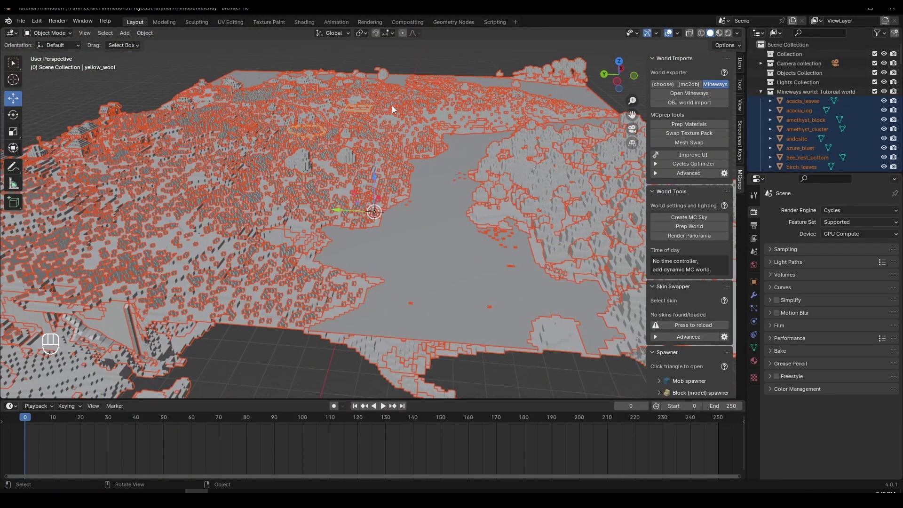
left_click(703, 125)
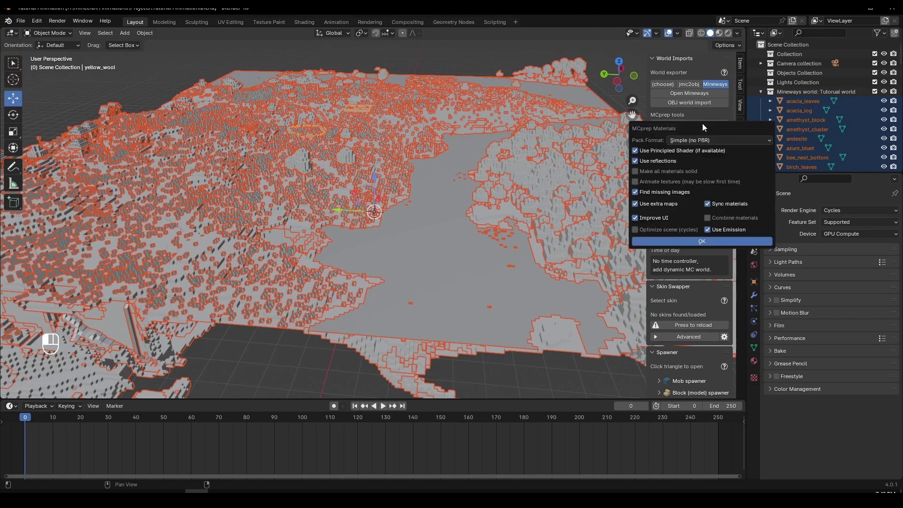
left_click(702, 241)
middle_click_drag(379, 217, 519, 156, "ctrl")
scroll(470, 164, "up", 10)
middle_click_drag(409, 176, 428, 165)
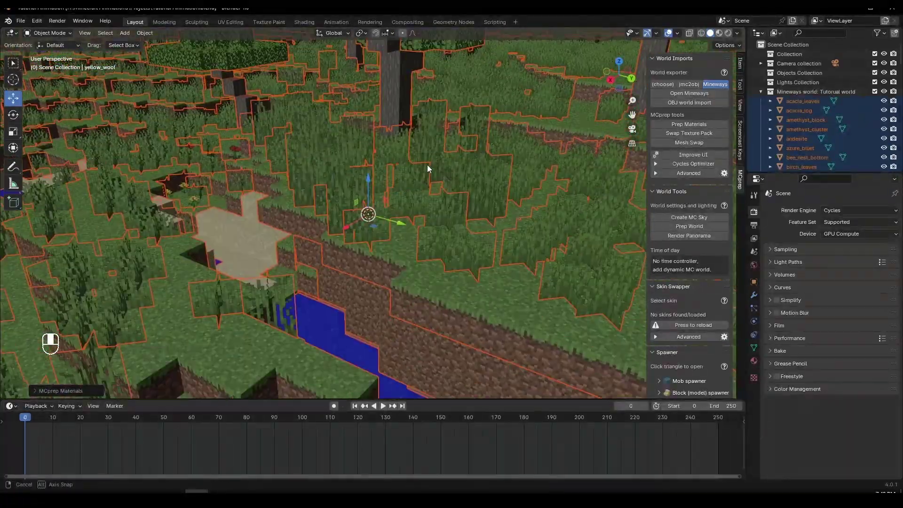
scroll(411, 137, "down", 10)
scroll(457, 132, "up", 3)
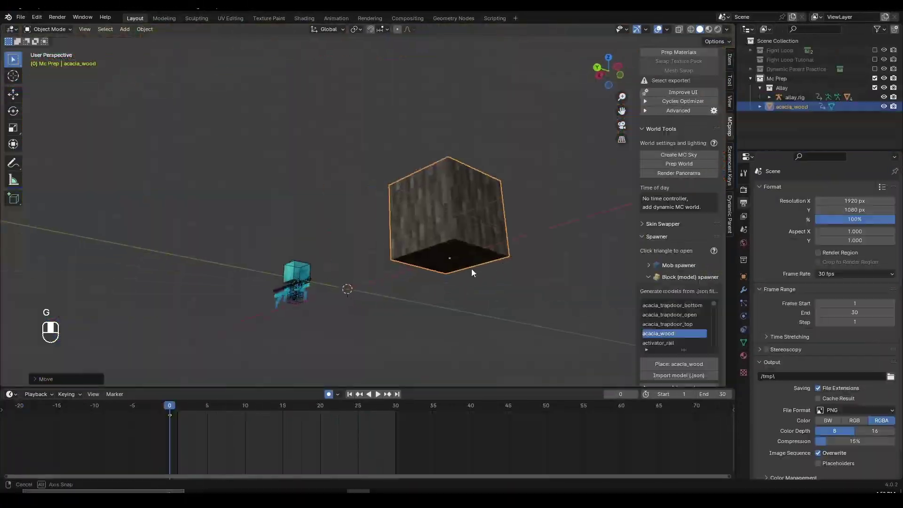
Spawn the iron sword item with MCprep beside the acacia wood block, rotate it to a slanted upright pose and move it into place.
middle_click_drag(473, 272, 324, 308)
scroll(656, 279, "up", 3)
left_click(674, 346)
scroll(680, 332, "down", 7)
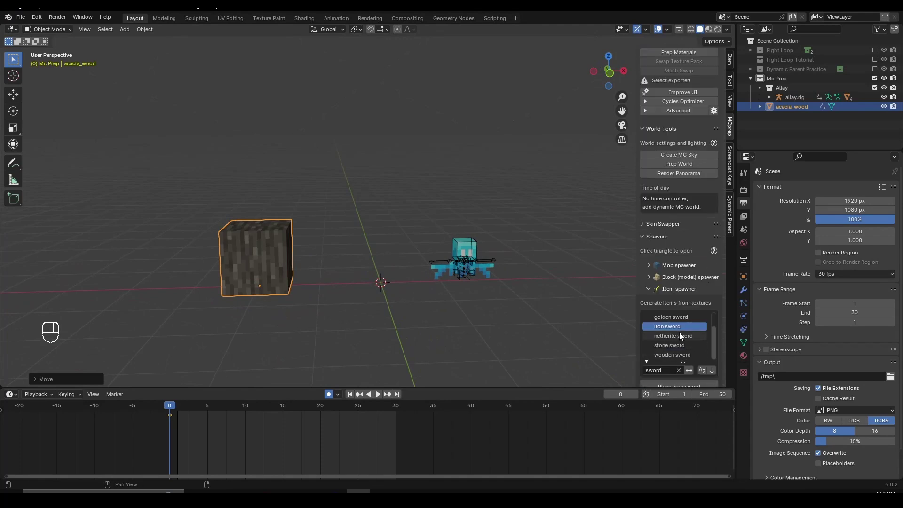
left_click(678, 319)
key("r")
key("r")
key("r")
left_click(444, 332)
key("g")
left_click(432, 310)
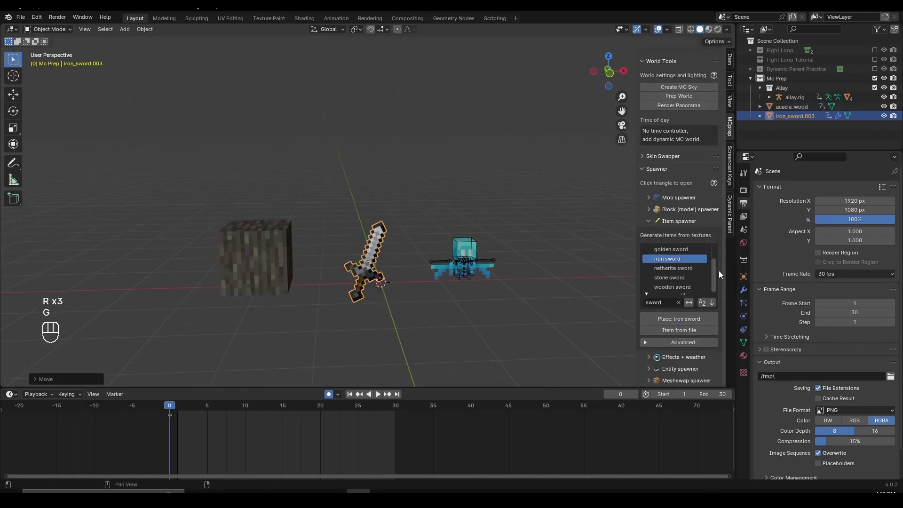
Generate MCprep's Snow weather effect, scale its emitter and raise it along the global Z axis.
left_click(663, 356)
scroll(677, 350, "down", 3)
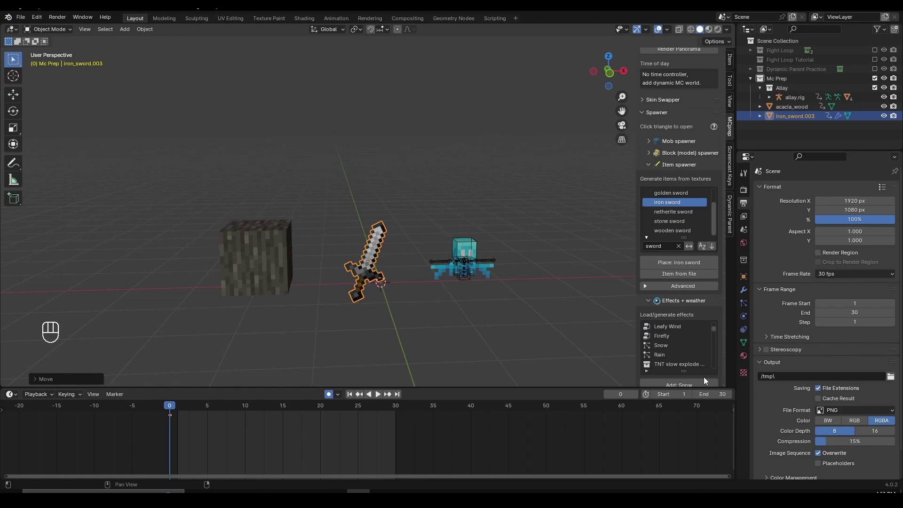
left_click(680, 384)
key("s")
key("g")
key("z")
key("z")
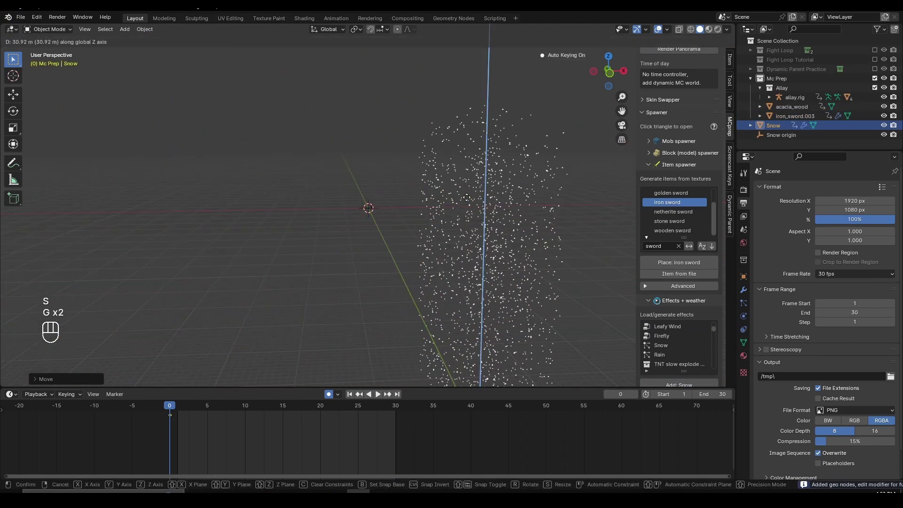
key("z")
Play the animation and examine the falling snow from another angle.
key("space")
key("space")
key("alt+a")
key("space")
middle_click_drag(377, 259, 354, 254)
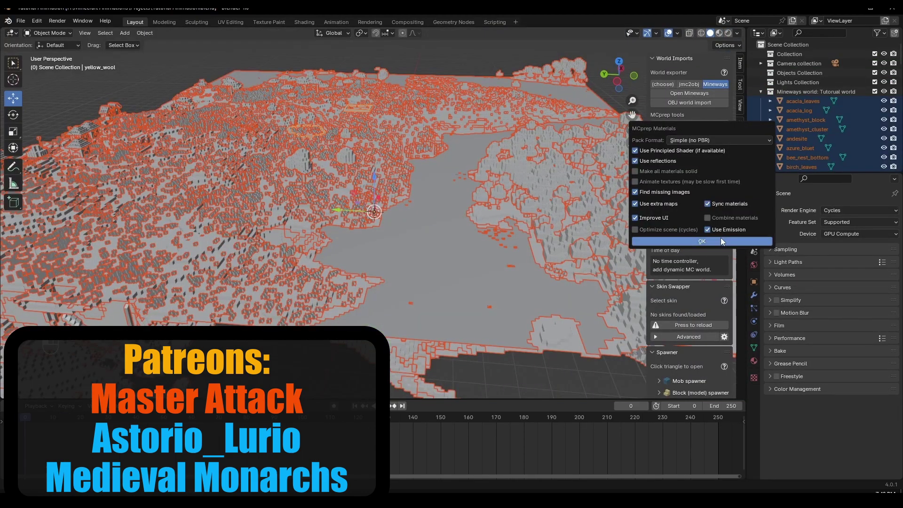
Apply MCprep's material prep to the selected Mineways world using the Simple (no PBR) format with emission, reflections and extra maps enabled.
left_click(721, 238)
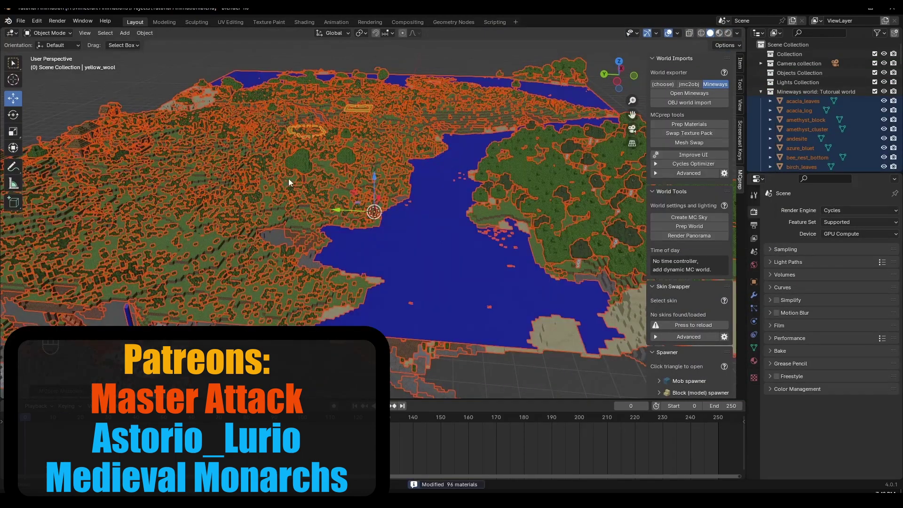